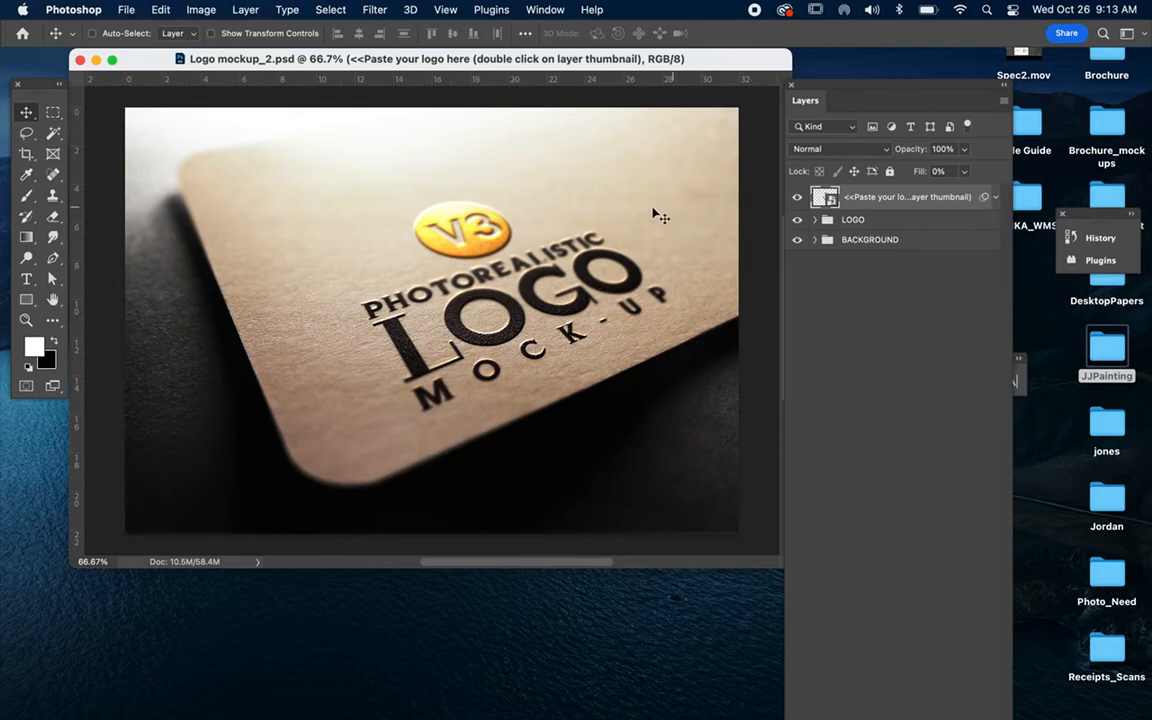
Hide the Layers panel and show it again
click(545, 10)
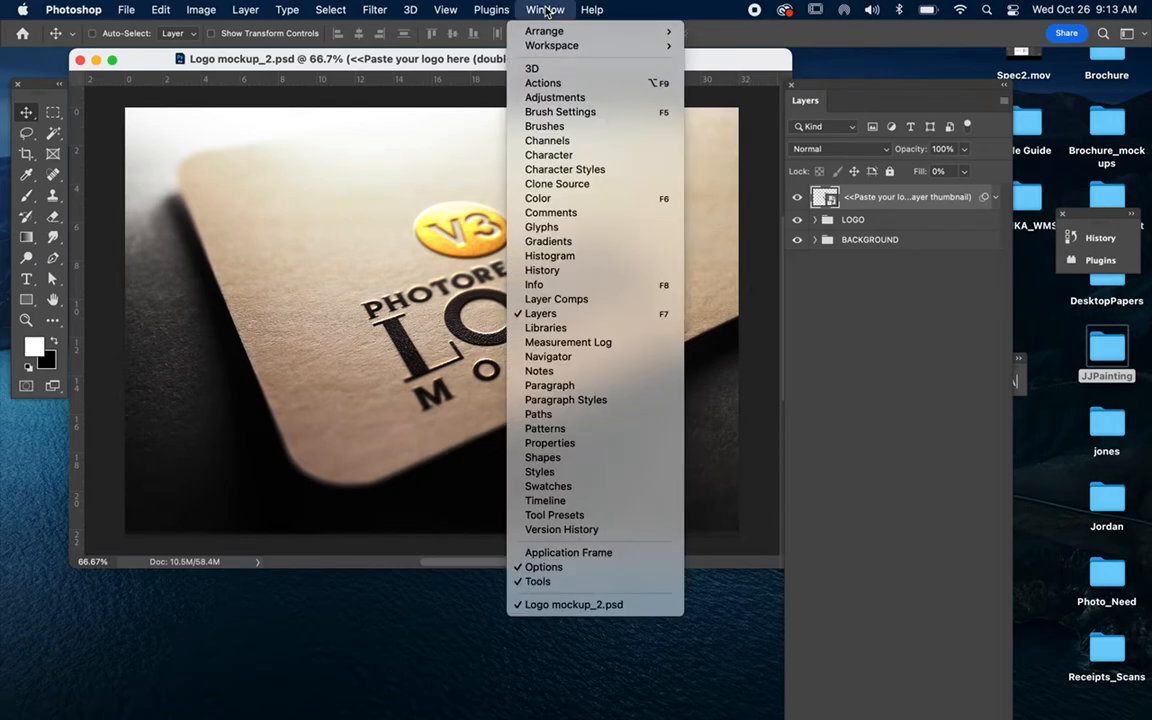
click(530, 313)
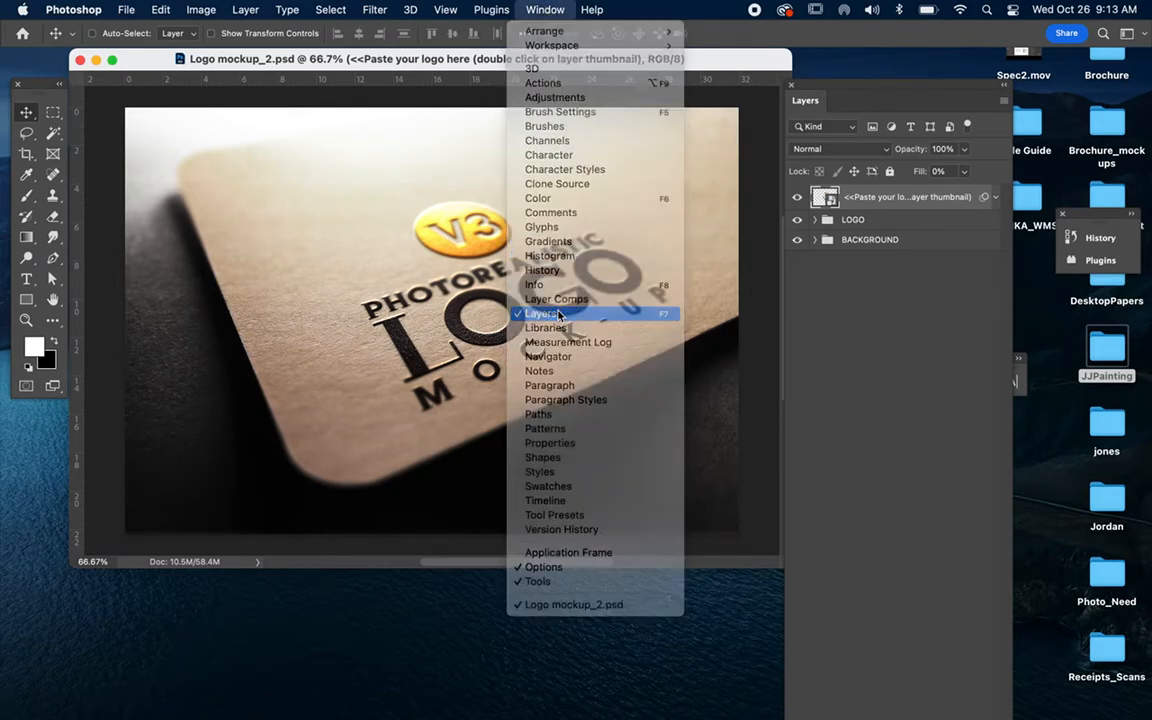
click(536, 9)
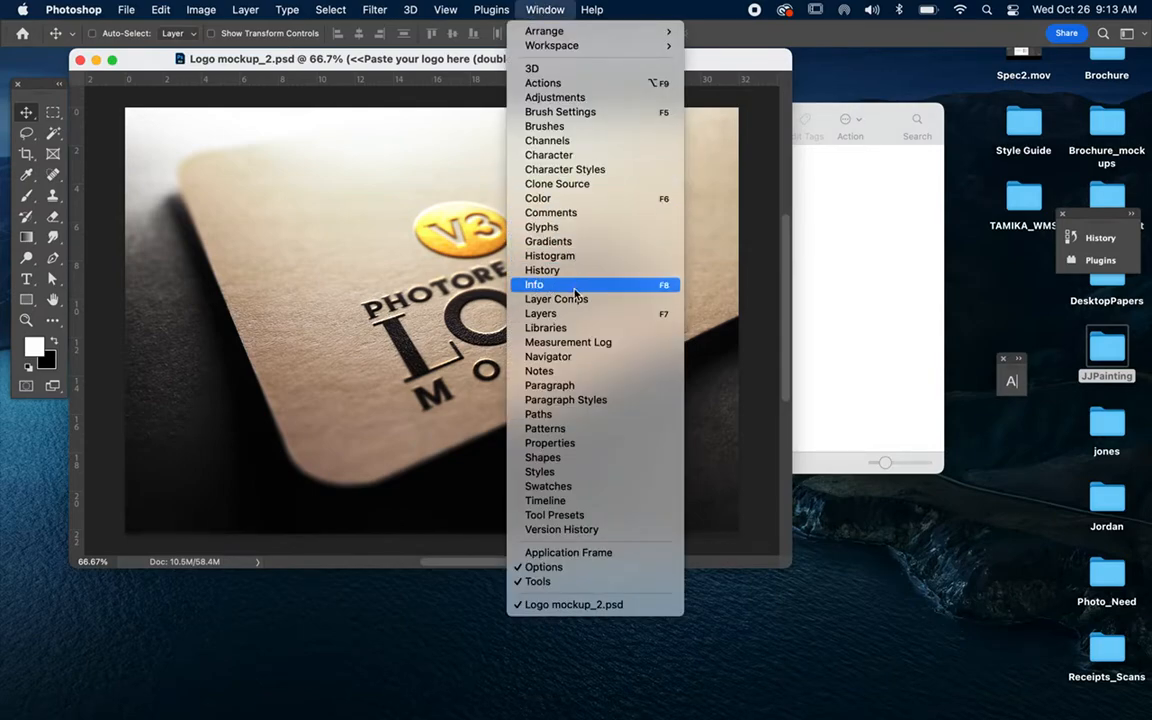
click(573, 318)
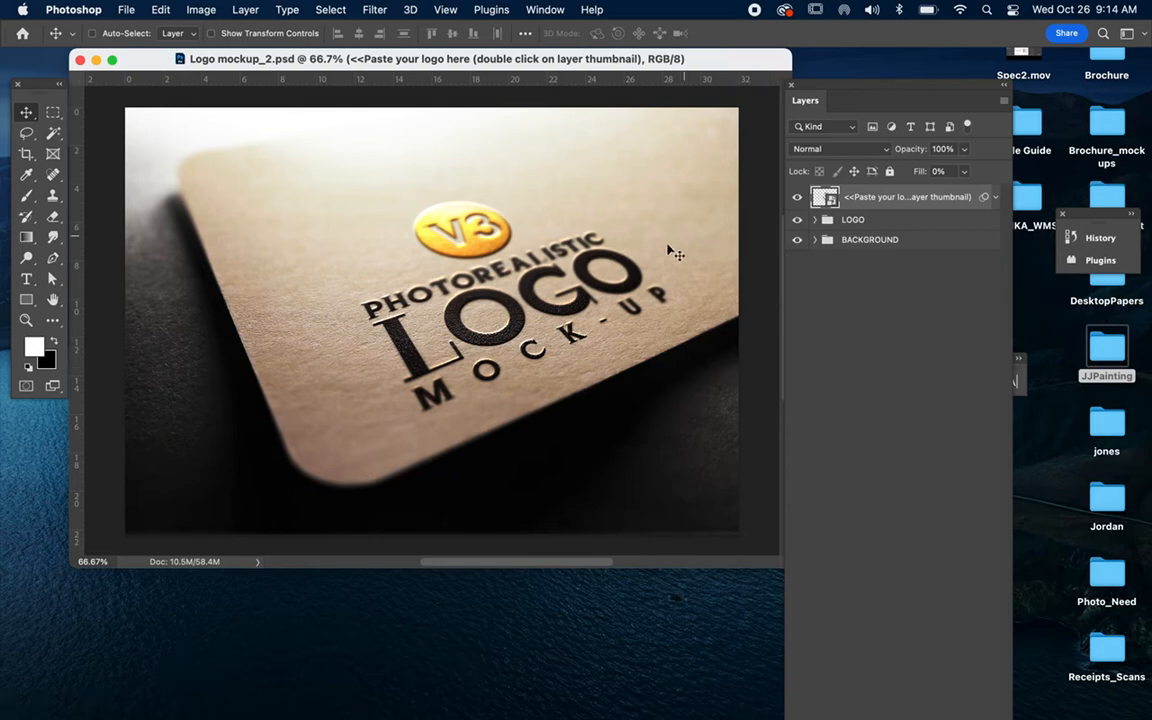
Open the contents of the "Paste your logo here" smart object and clear all of its placeholder logo artwork
double_click(826, 198)
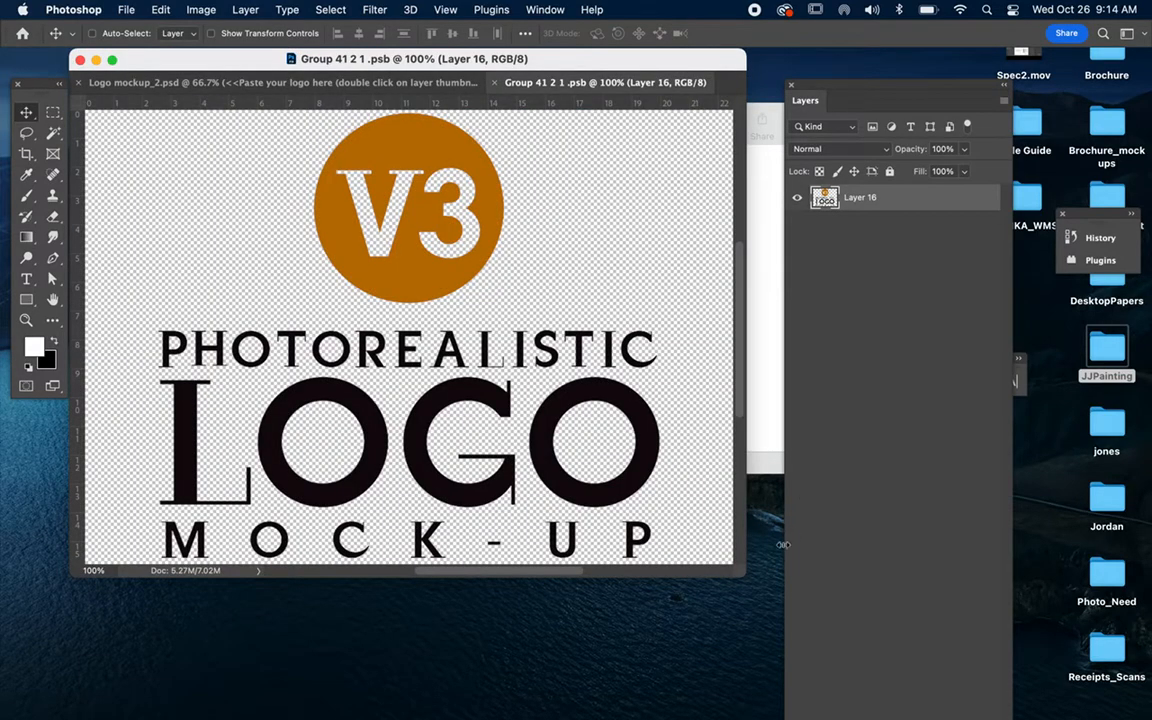
drag(741, 576, 778, 610)
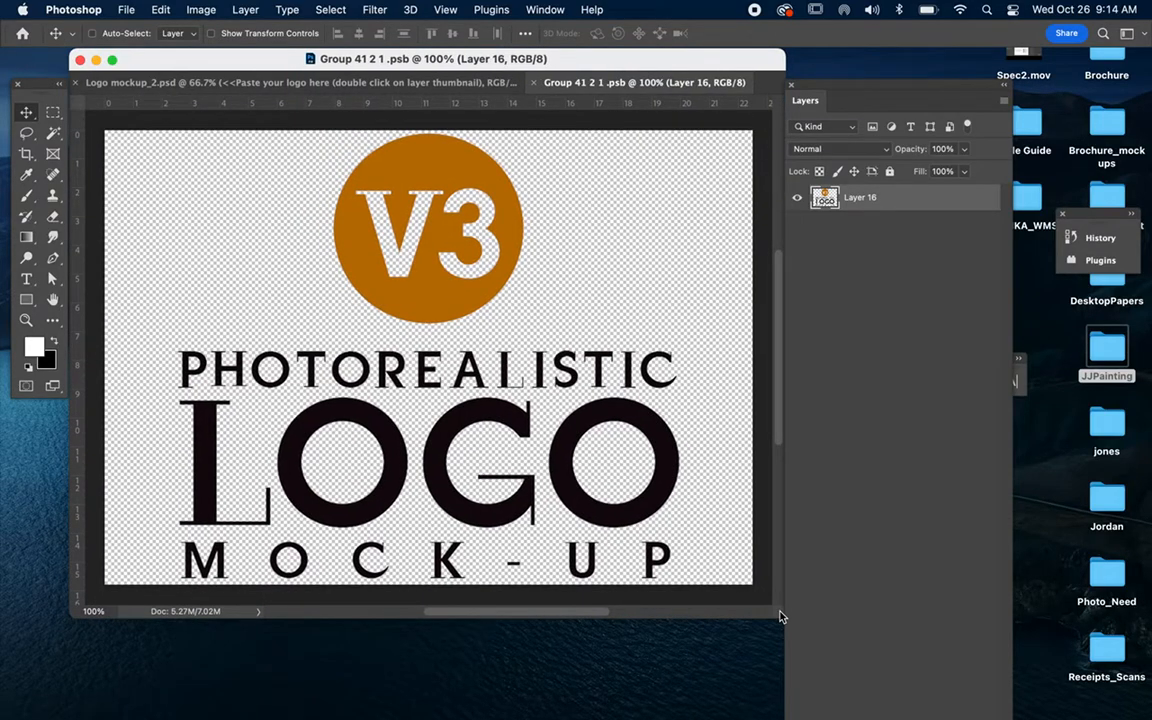
click(330, 10)
click(334, 31)
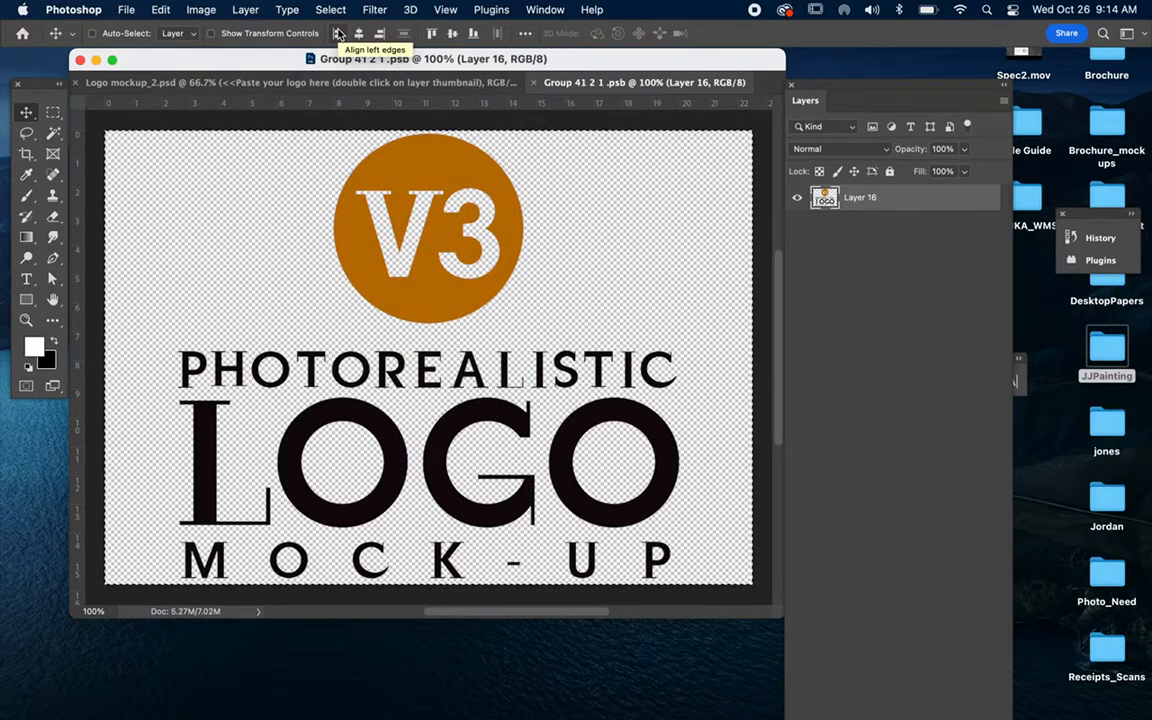
key(Delete)
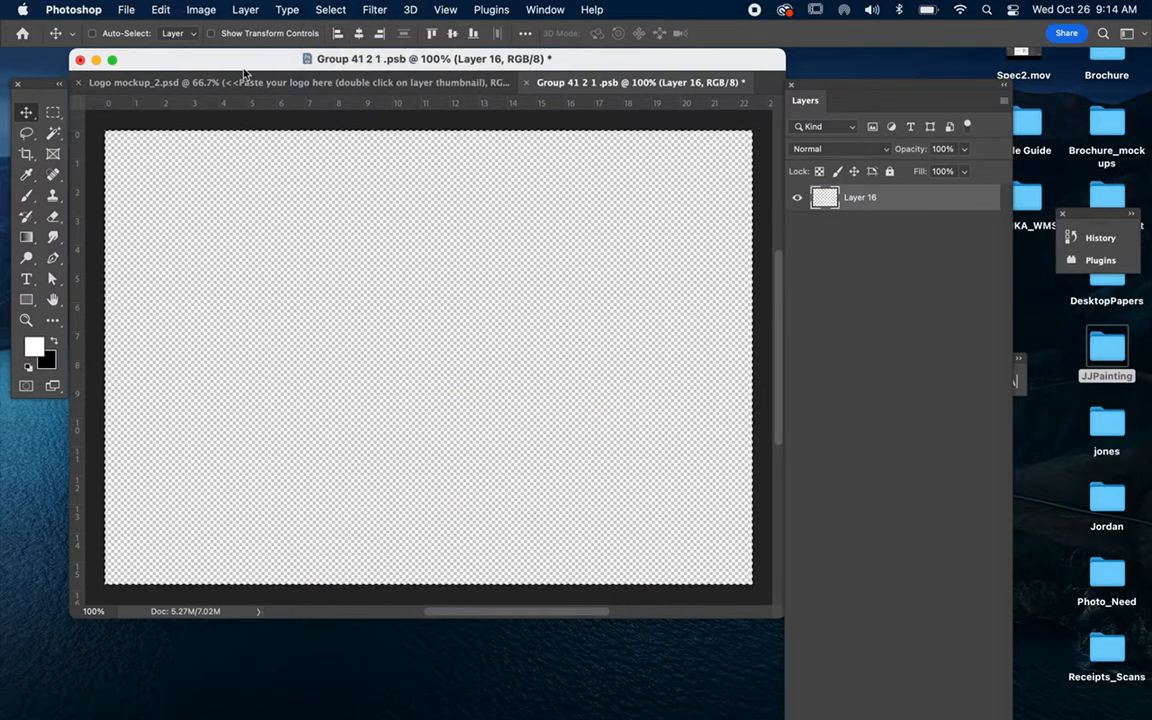
click(330, 9)
click(342, 45)
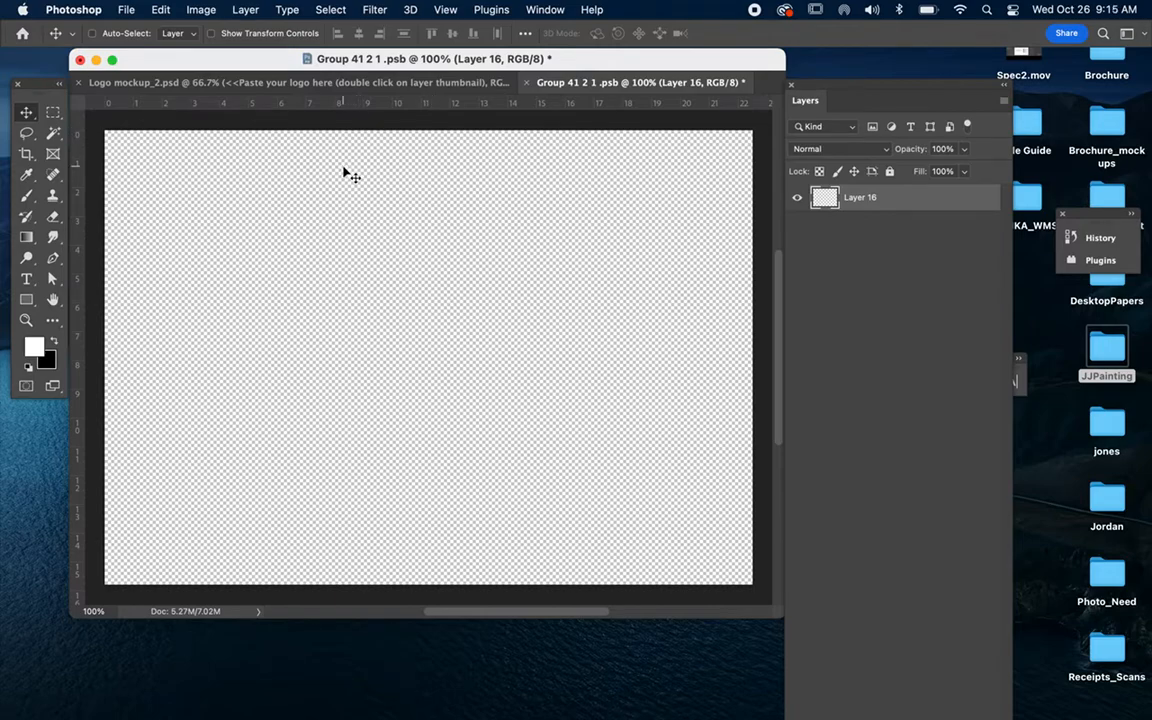
Open JJLogo.png from the JJPainting folder on the Desktop
click(131, 10)
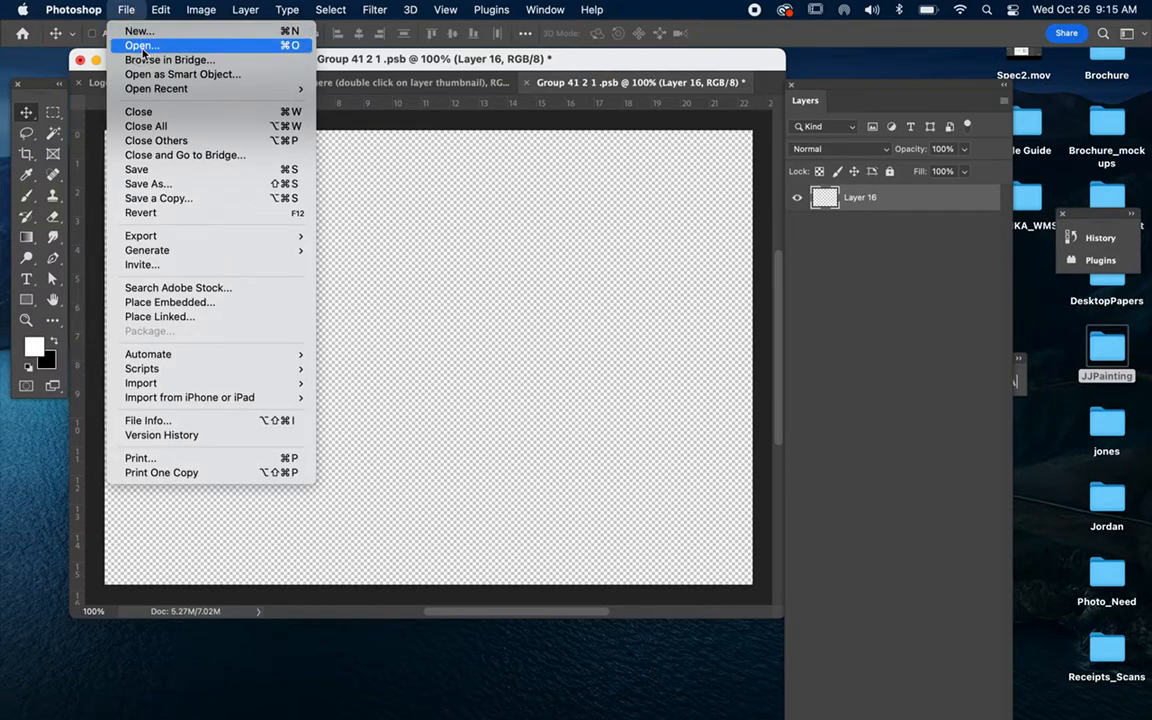
click(143, 48)
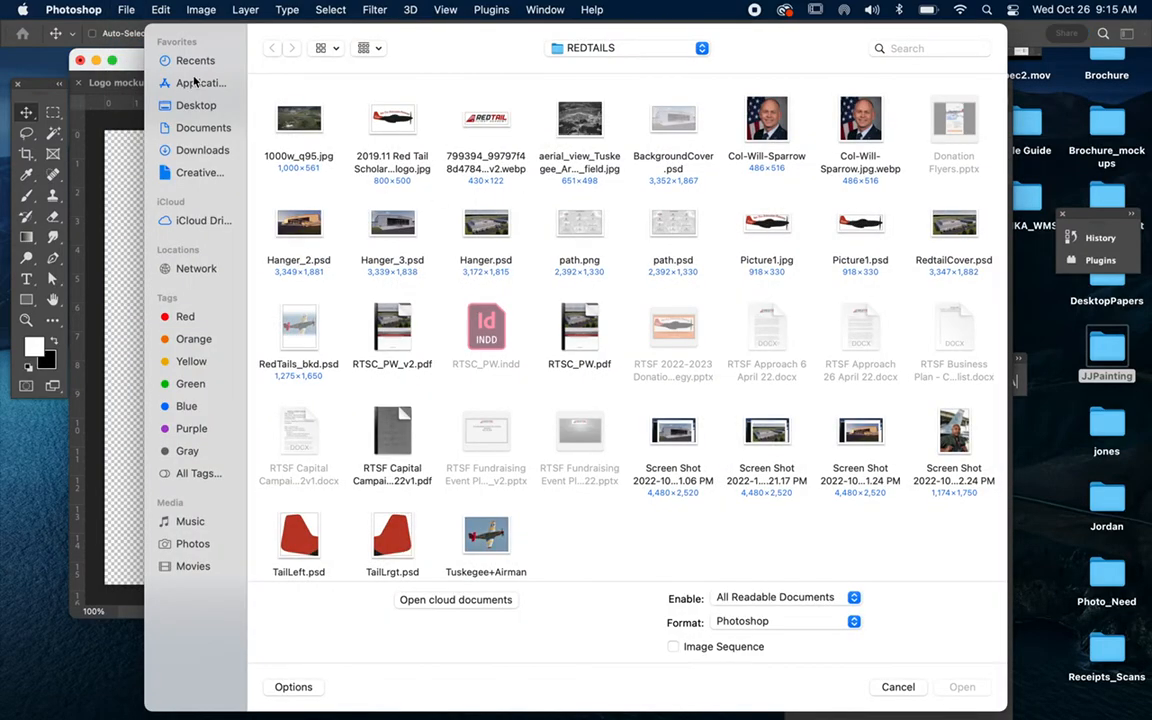
click(195, 105)
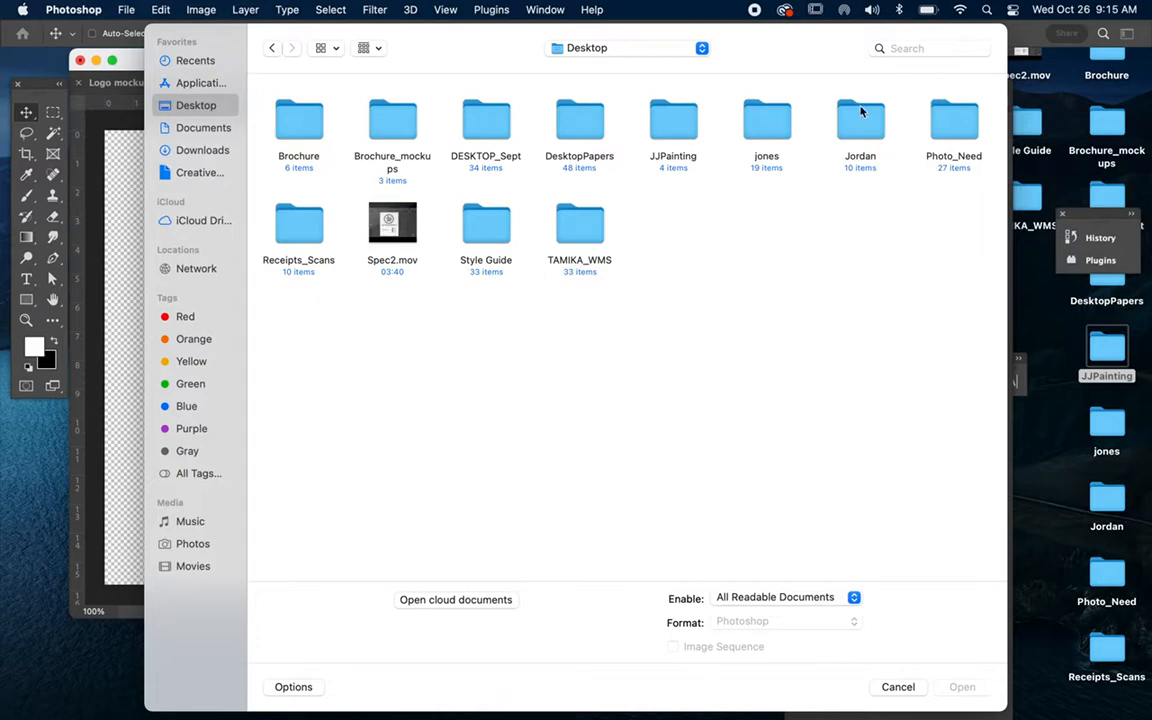
double_click(673, 118)
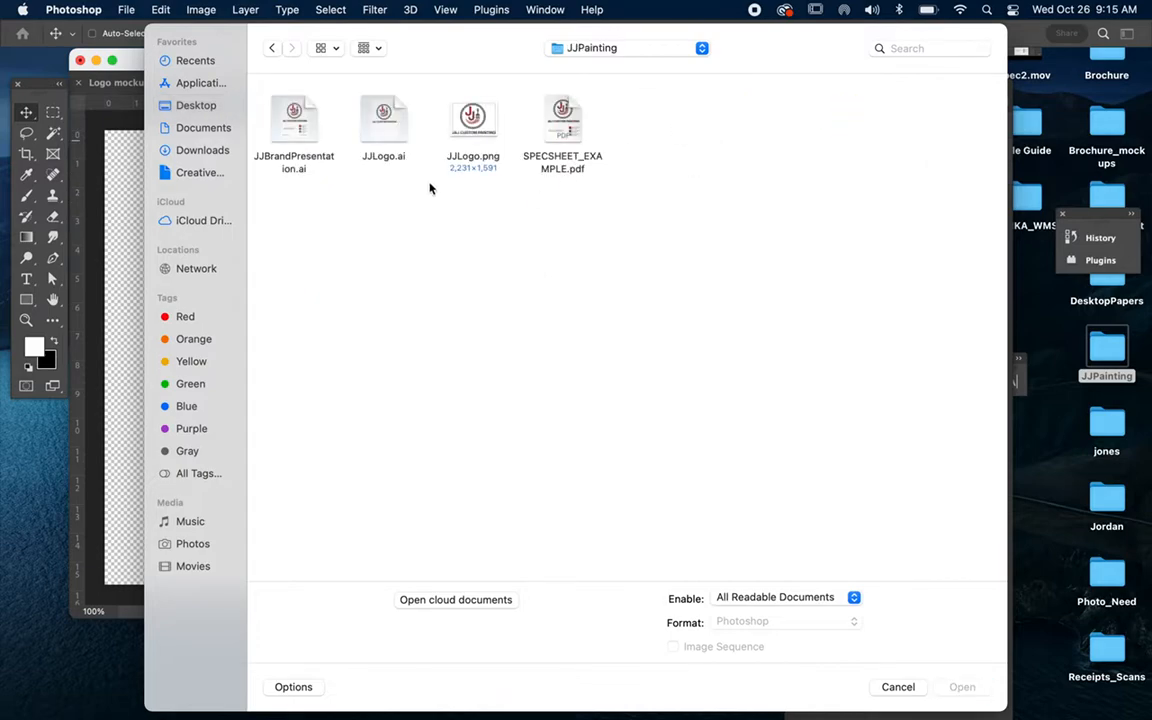
click(440, 117)
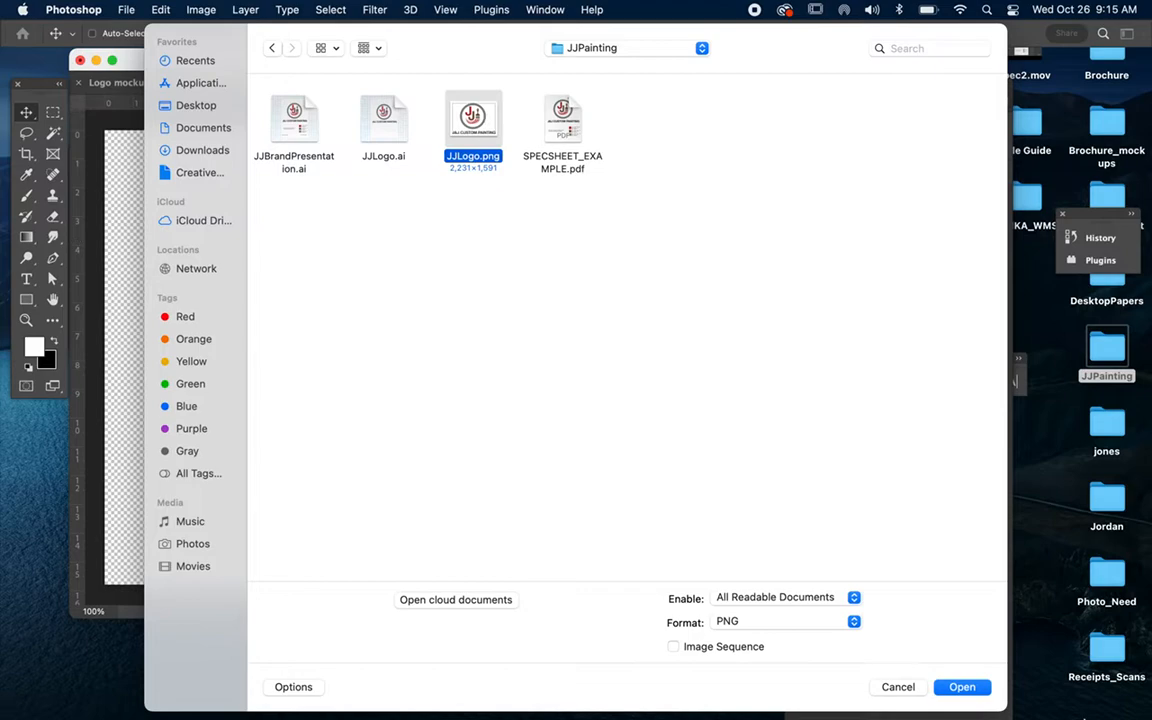
click(962, 687)
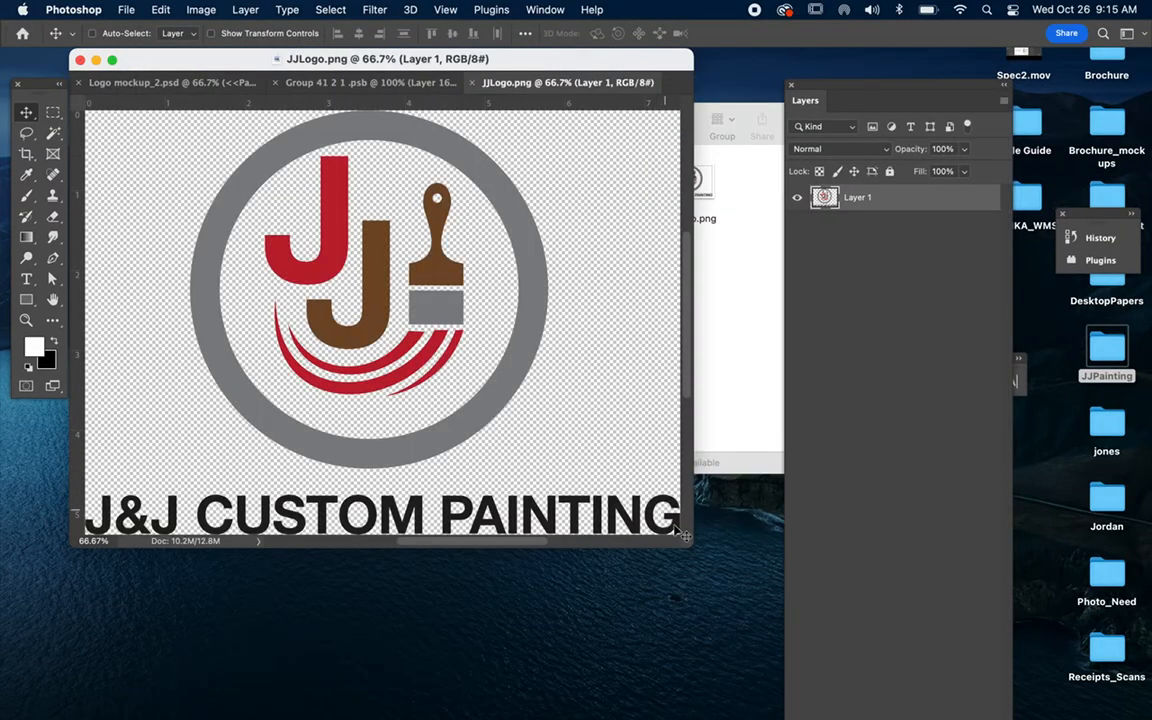
Float the JJLogo.png window, copy its logo layer into the emptied smart object document, and close JJLogo.png
drag(692, 546, 724, 610)
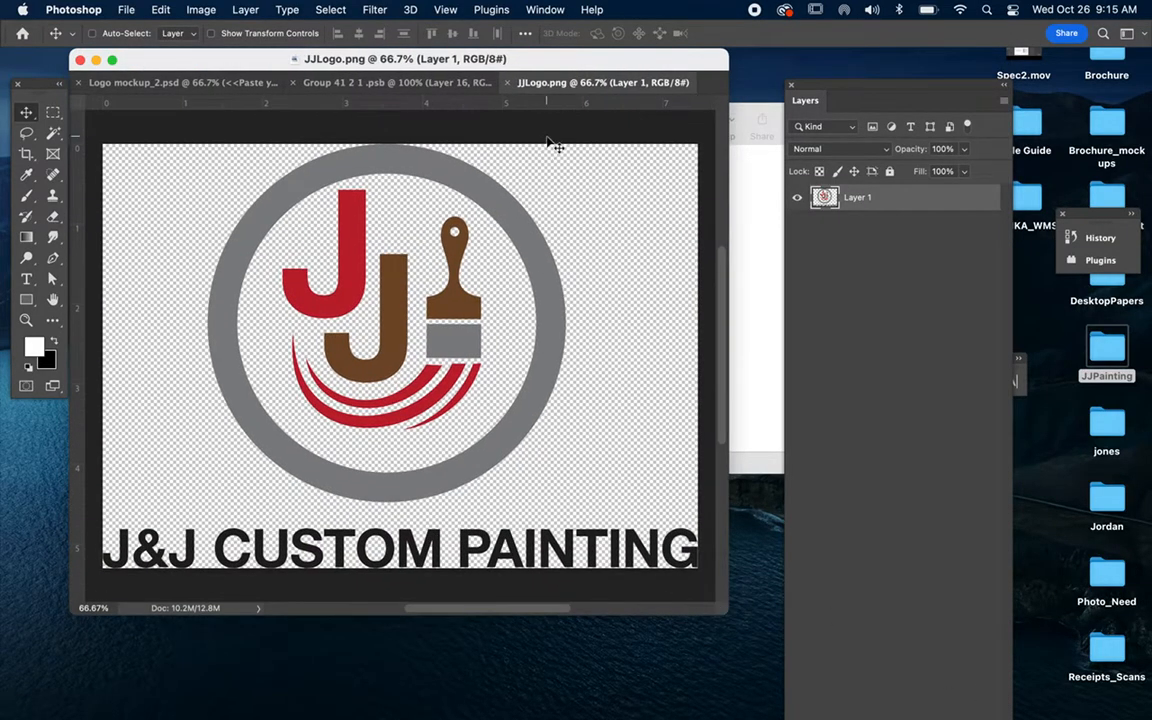
drag(556, 91, 650, 186)
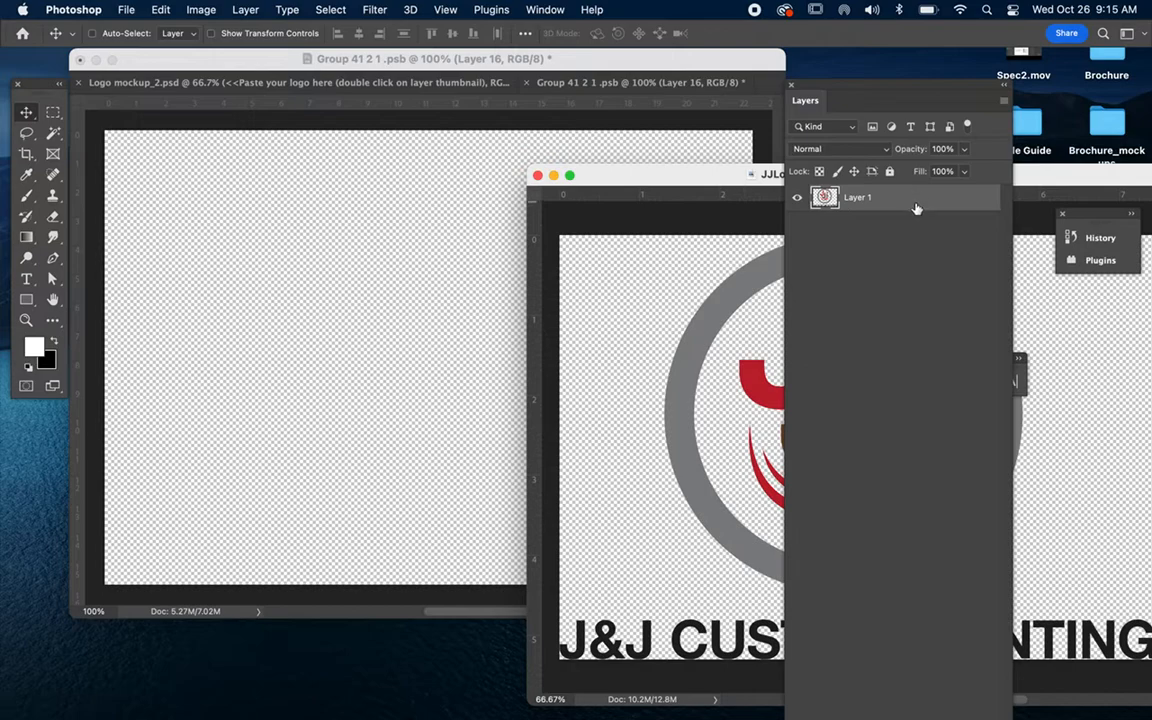
drag(916, 208, 478, 329)
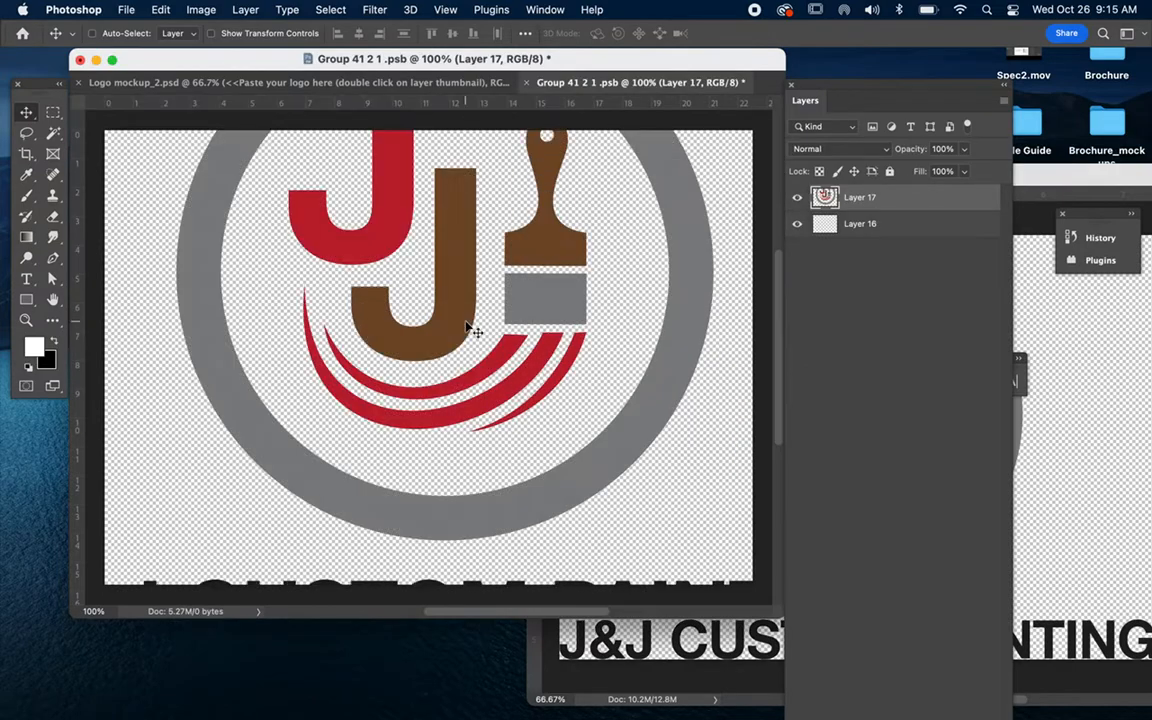
click(648, 664)
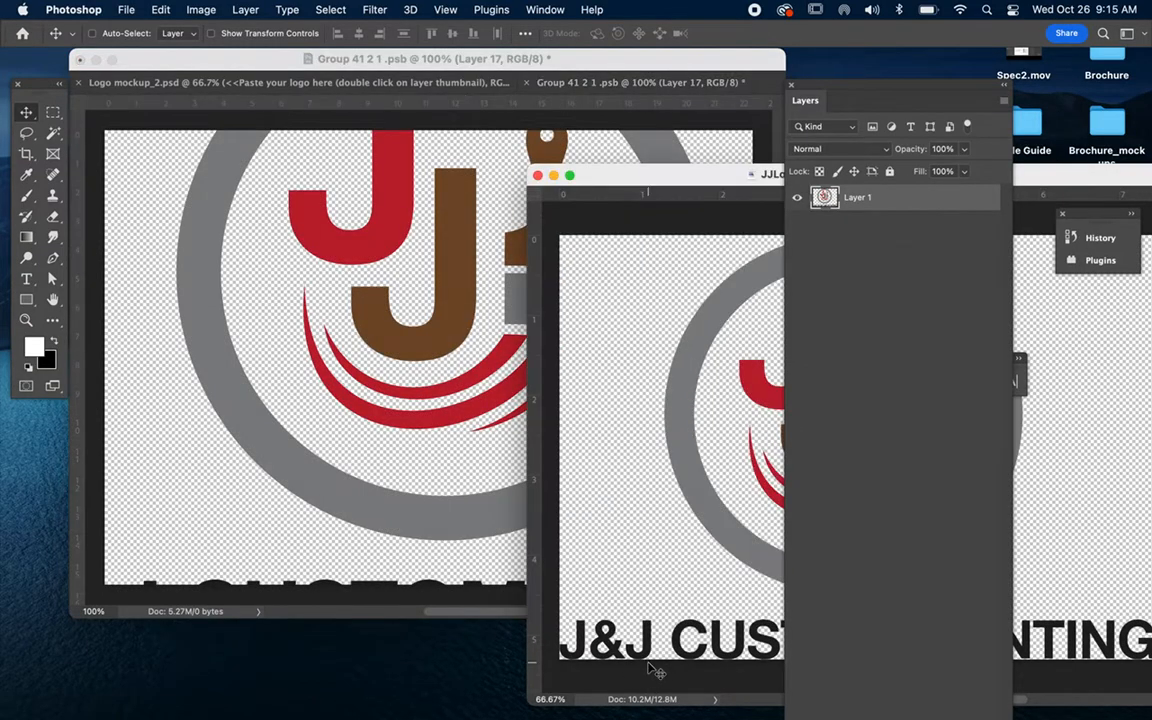
click(537, 176)
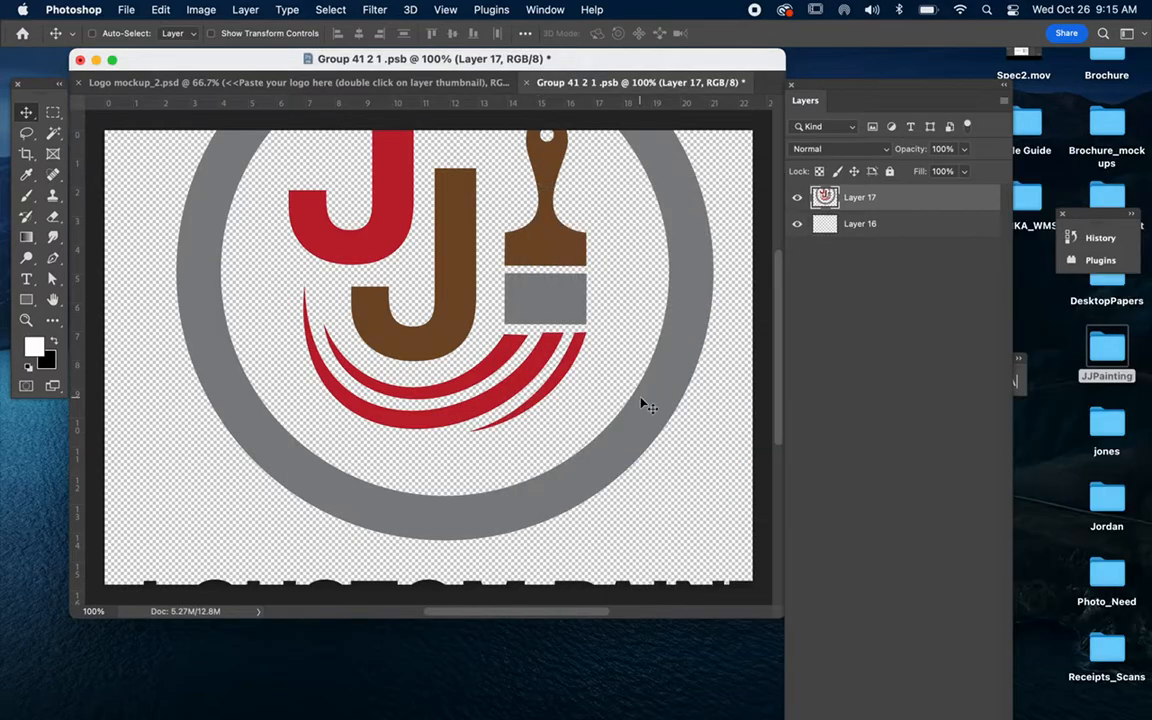
Free-transform the pasted logo proportionally to about 64.55% and position it so the whole logo fits within the canvas
drag(650, 424, 648, 503)
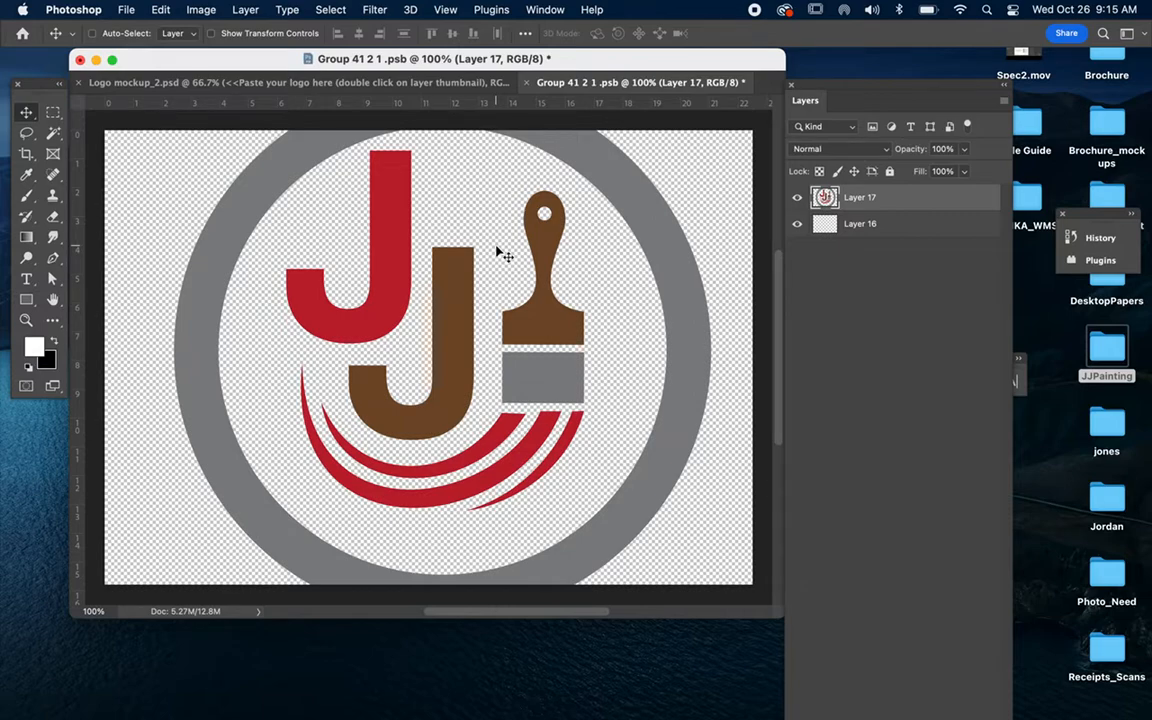
key(super+t)
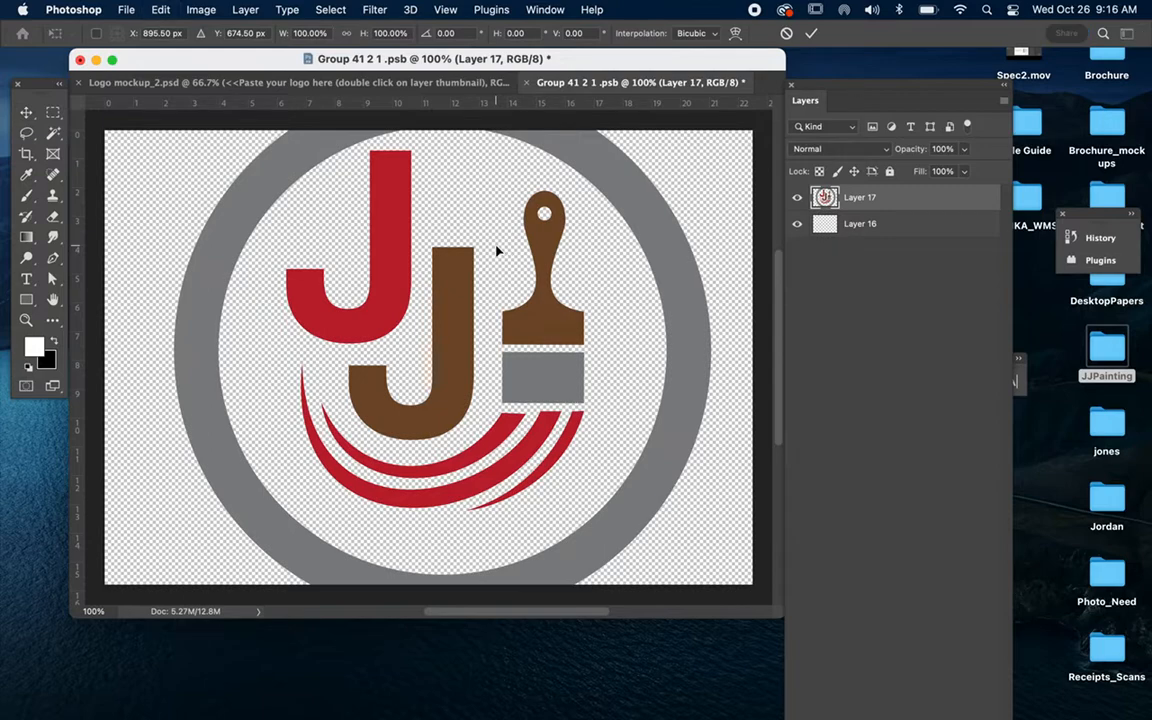
key(super+0)
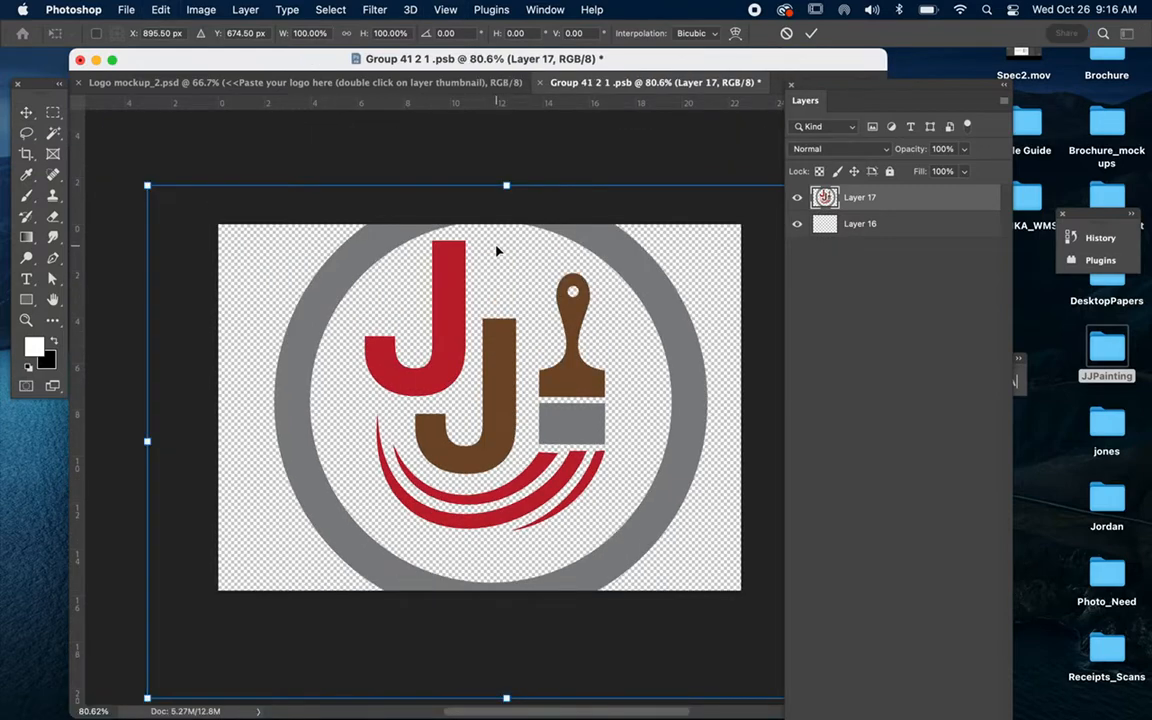
drag(848, 85, 990, 95)
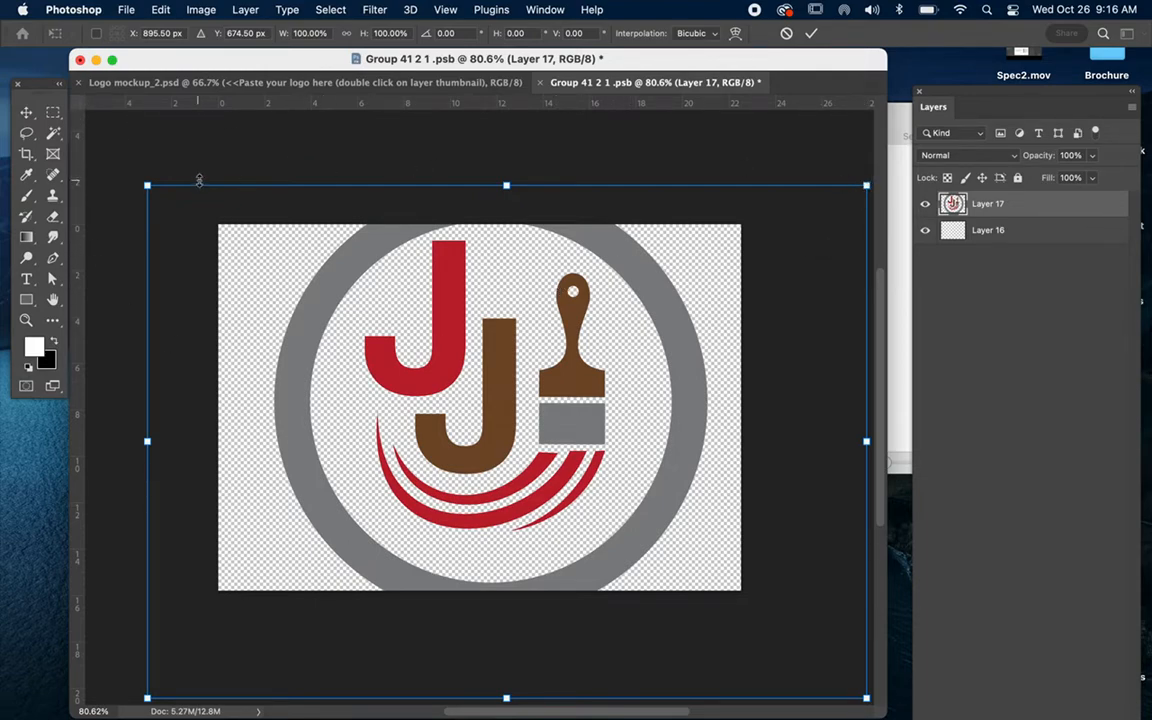
click(865, 187)
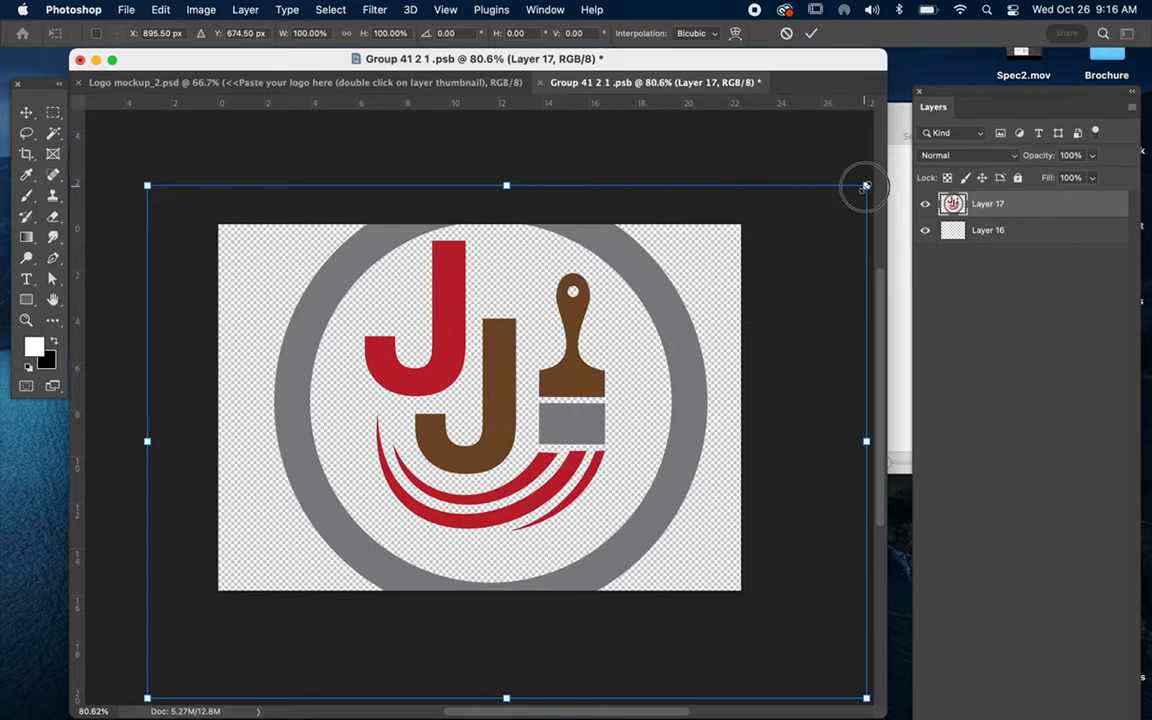
mouse_move(865, 187)
mouse_down()
mouse_move(727, 279)
mouse_move(737, 278)
mouse_up()
mouse_move(628, 446)
mouse_down()
mouse_move(596, 401)
mouse_move(608, 418)
mouse_up()
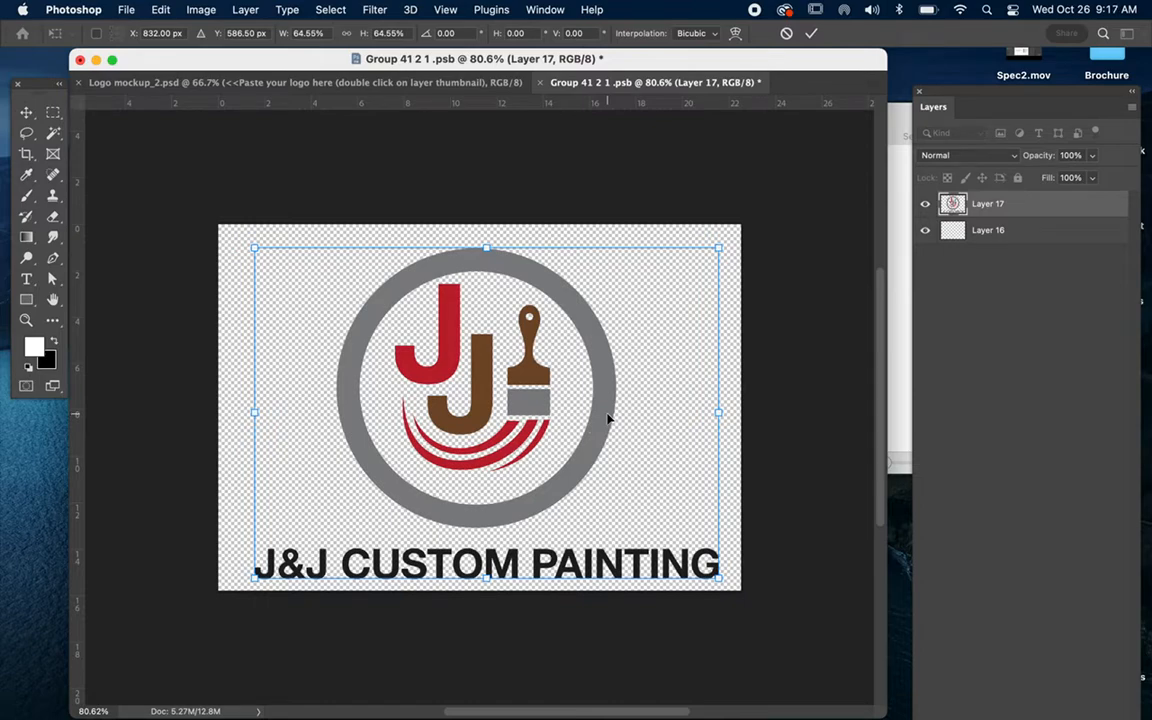
Try squeezing the logo's width to about 41.64% and its height to about 30.67%, undoing each distortion
drag(718, 412, 555, 435)
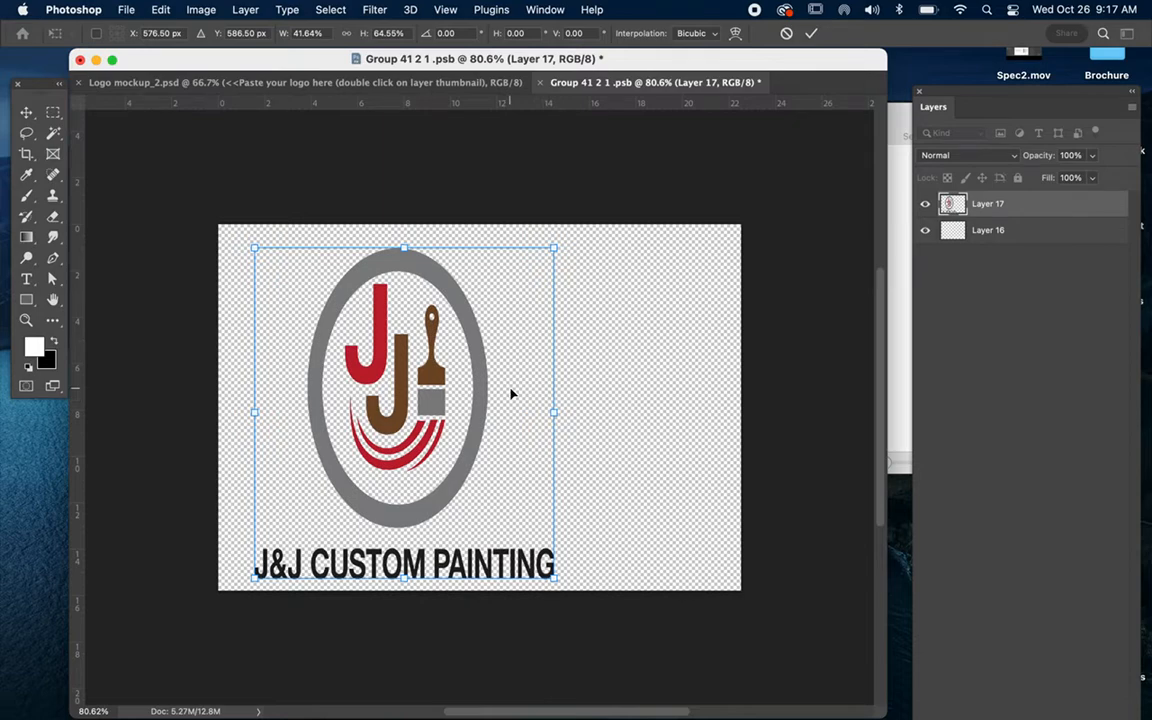
key(super+z)
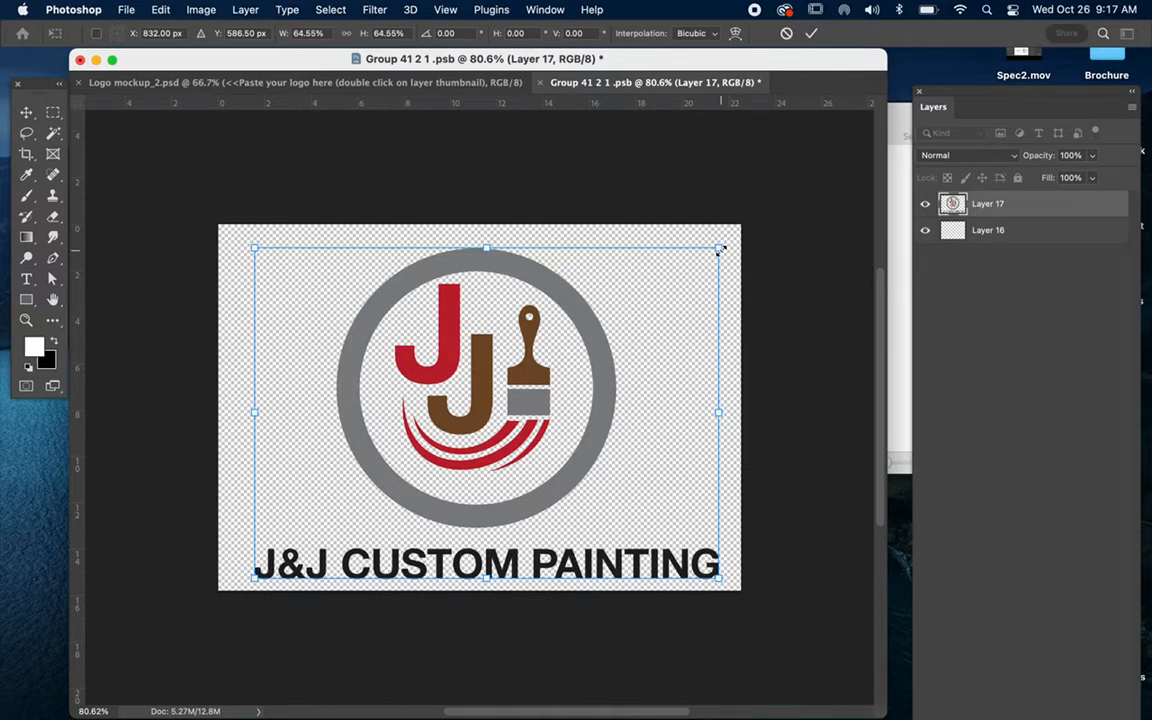
drag(487, 248, 490, 422)
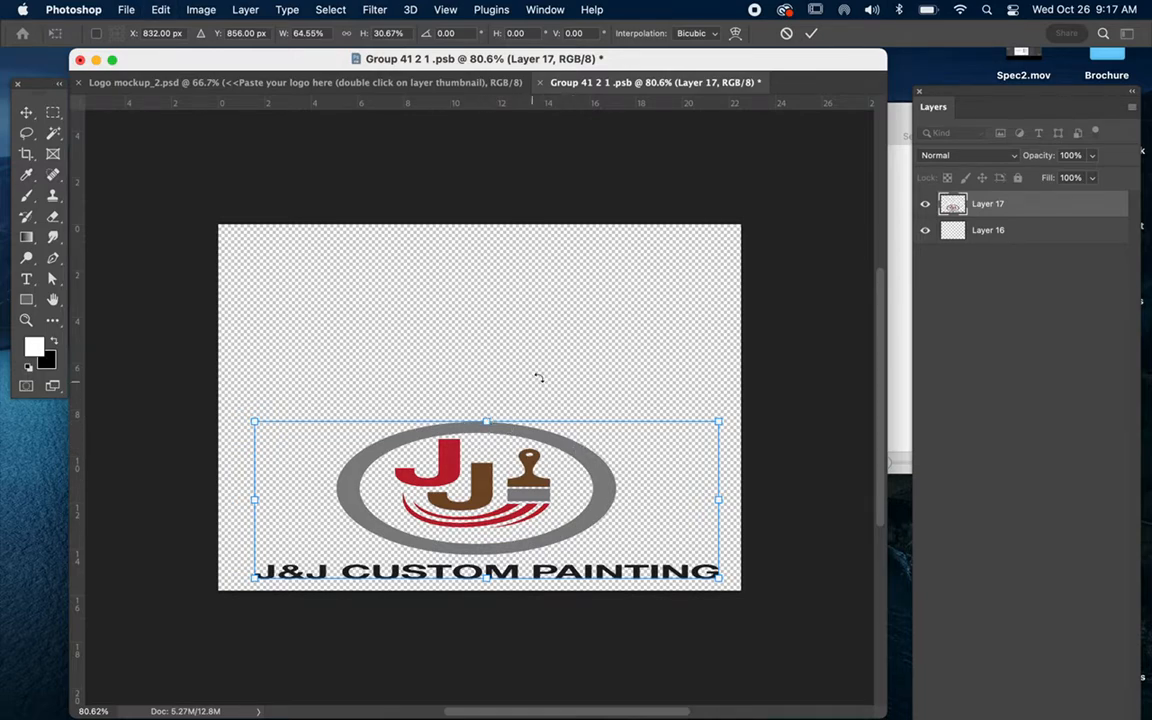
key(super+z)
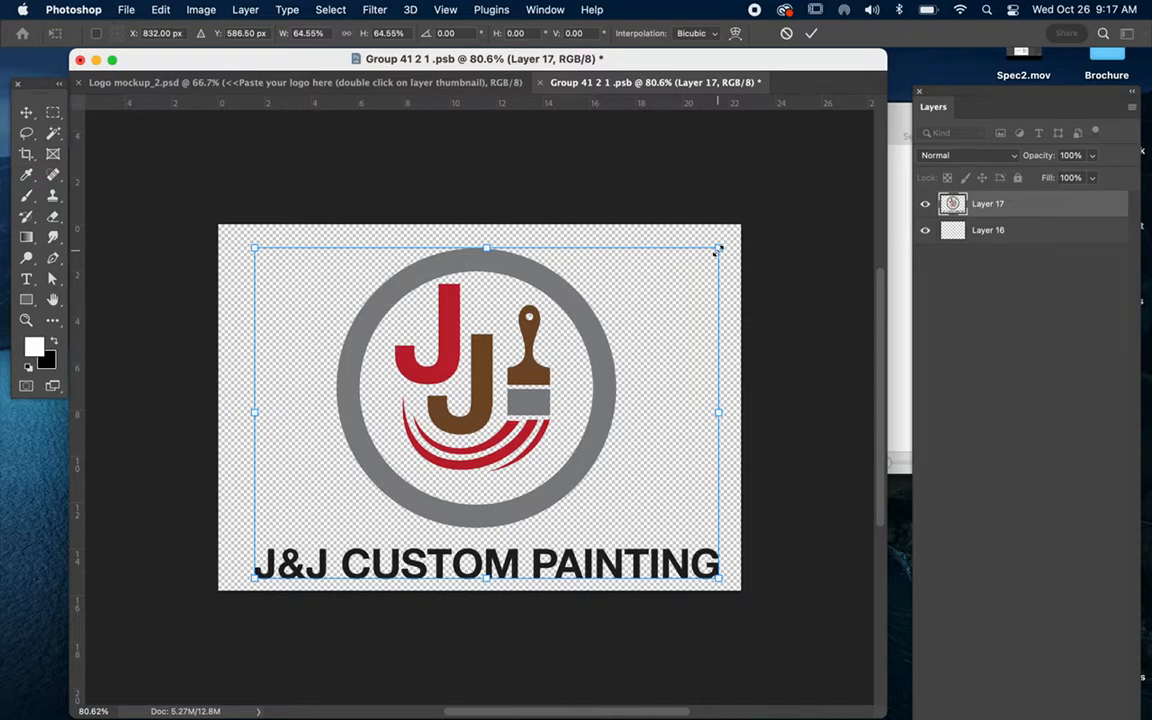
Scale the logo proportionally to about 64.72% and nudge it slightly up and to the left on the canvas
mouse_move(718, 250)
mouse_down()
mouse_move(706, 262)
mouse_move(727, 260)
mouse_up()
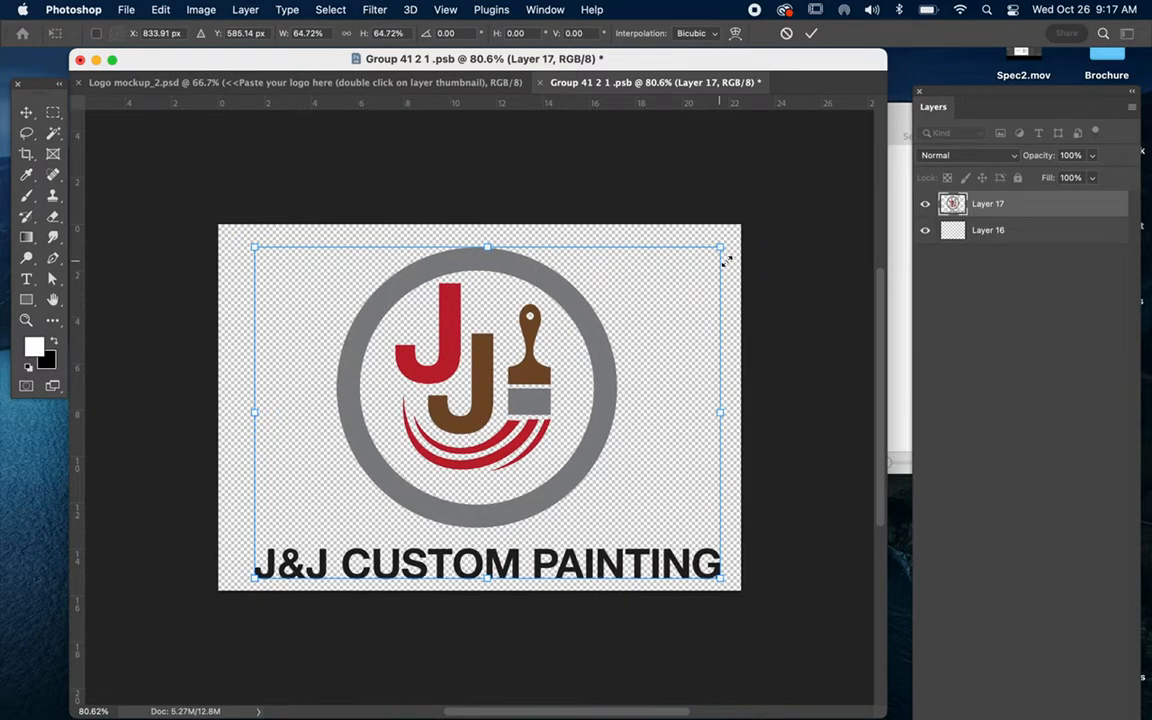
drag(606, 402, 603, 399)
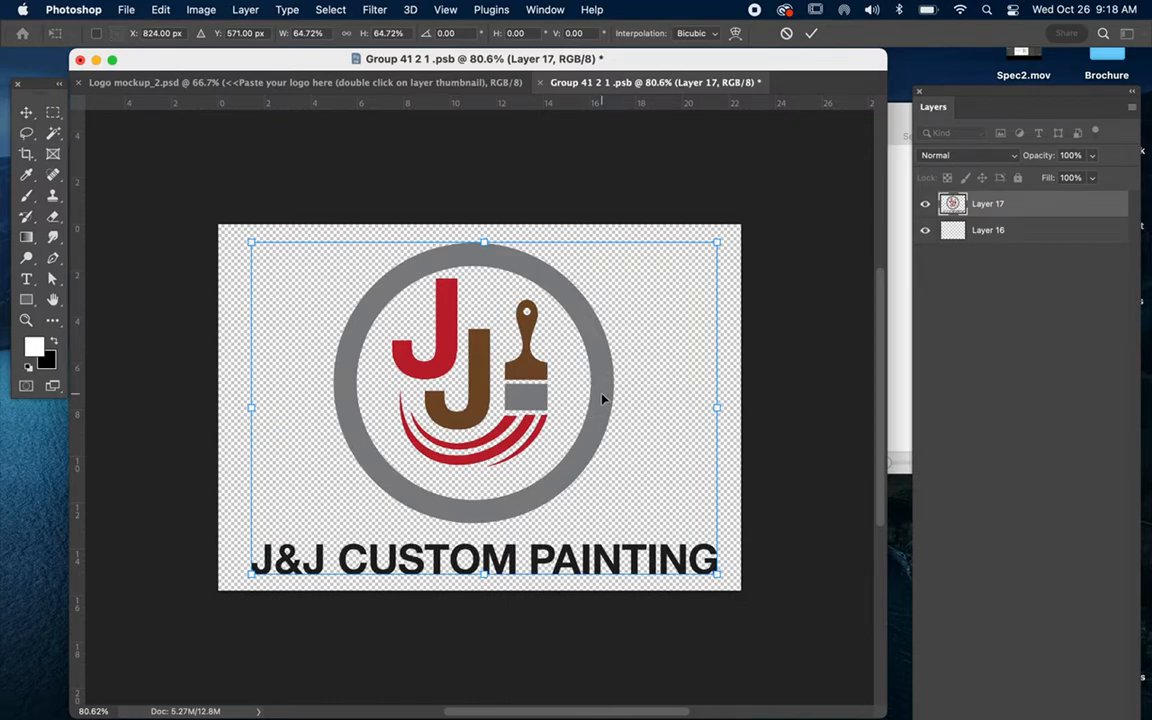
Save the smart object document with the transformation applied, and close it to return to the updated logo mockup
key(super+s)
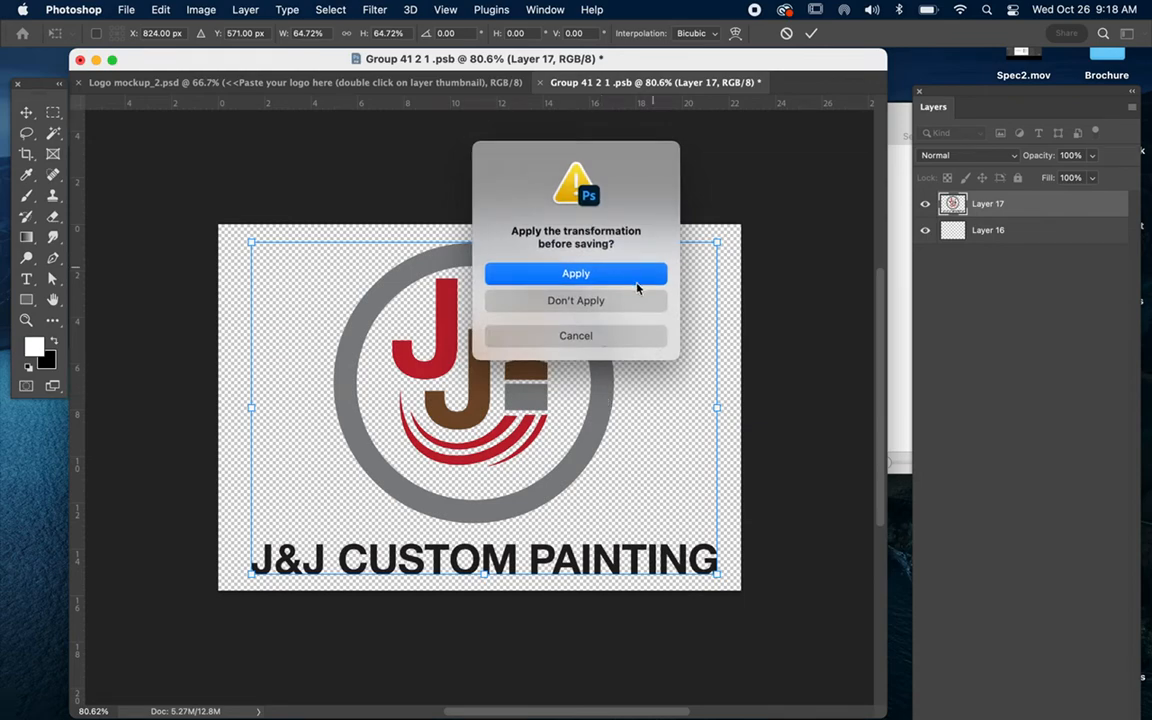
click(576, 273)
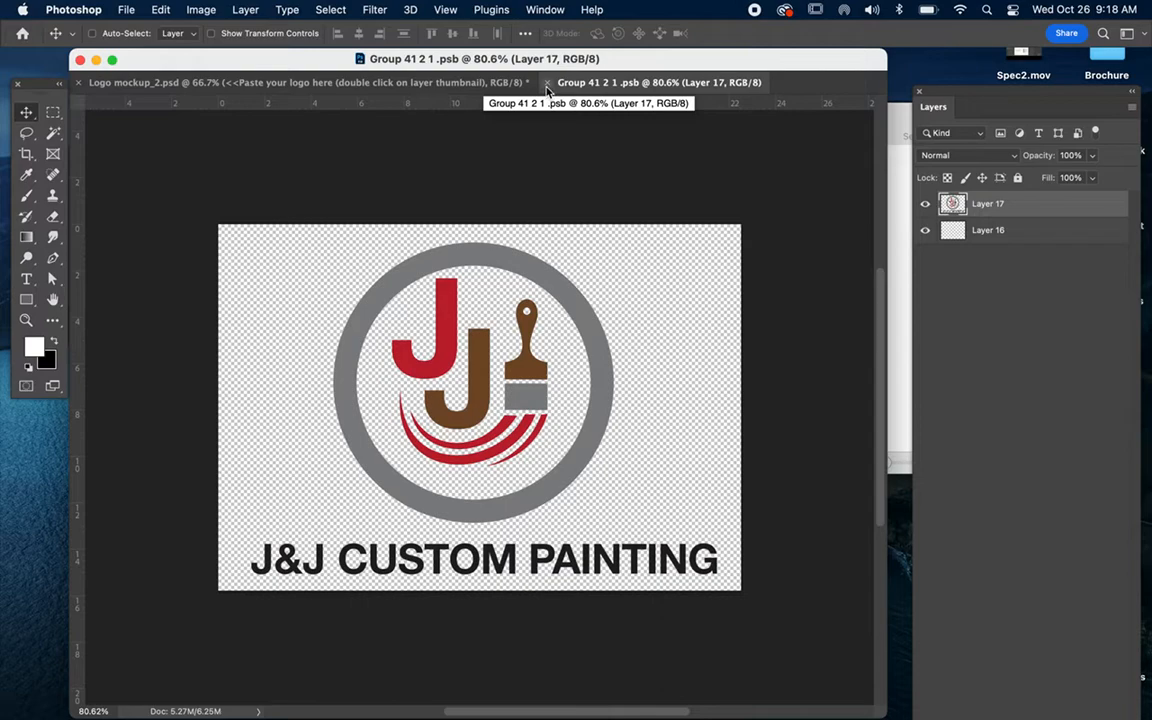
click(547, 86)
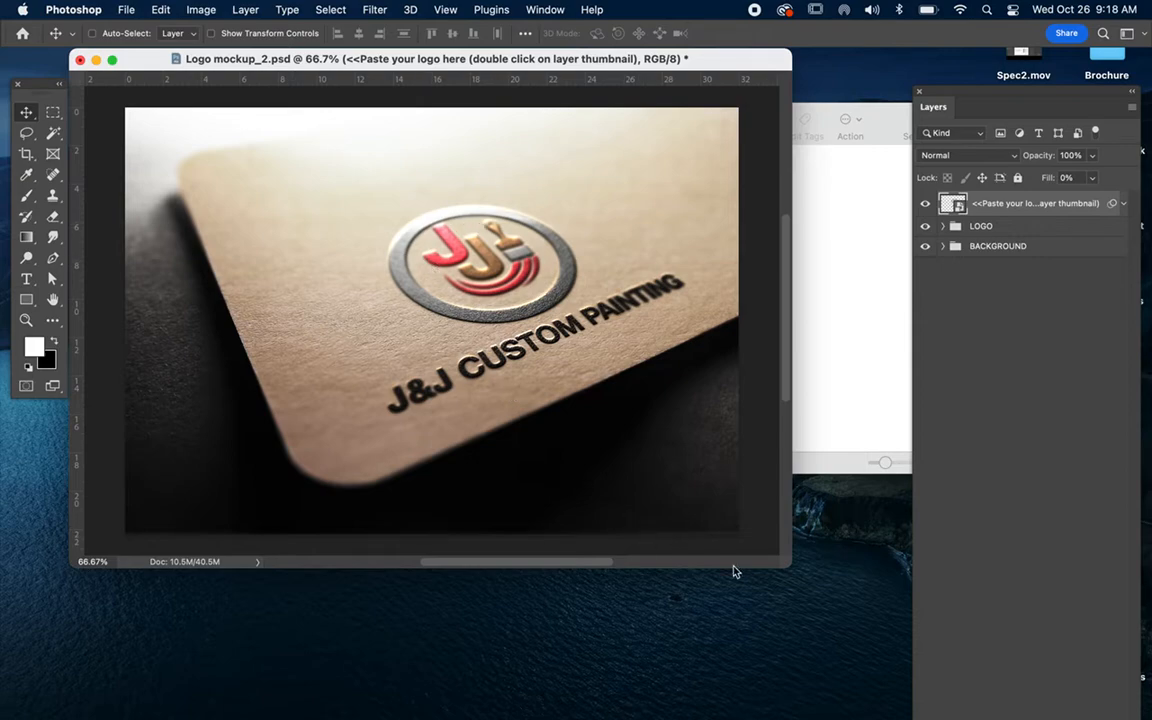
Enlarge the mockup document window and view it at 100% to examine the embossed logo closely
drag(788, 567, 830, 612)
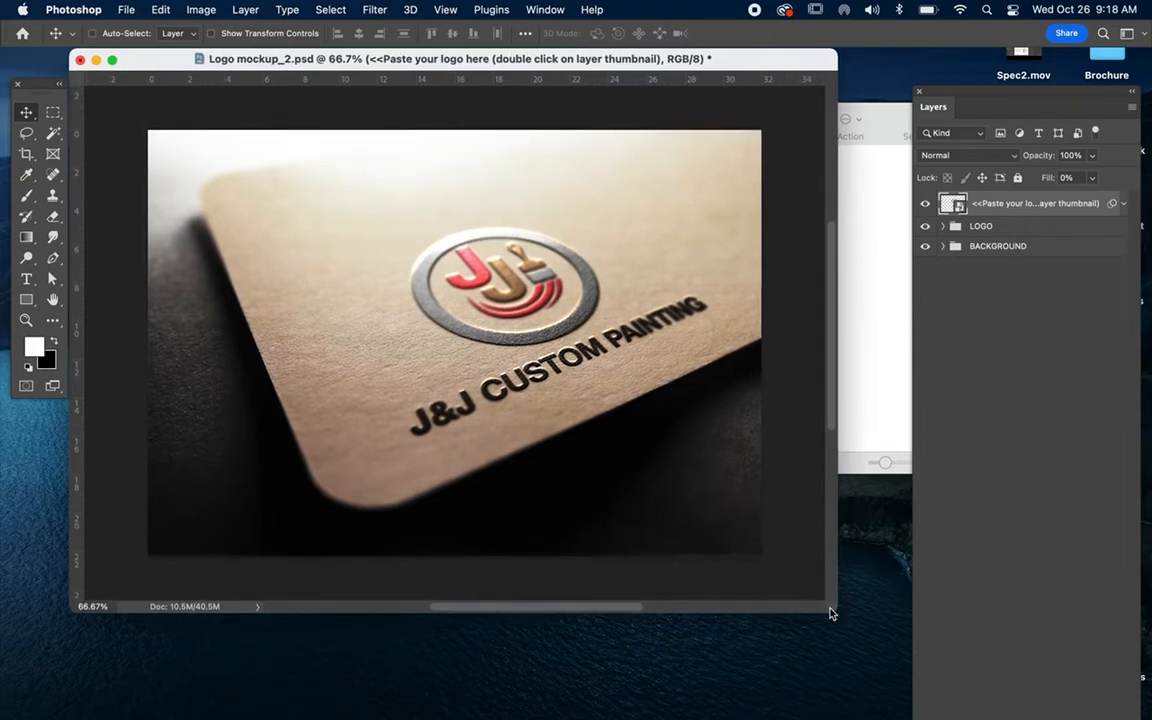
key(super+equal)
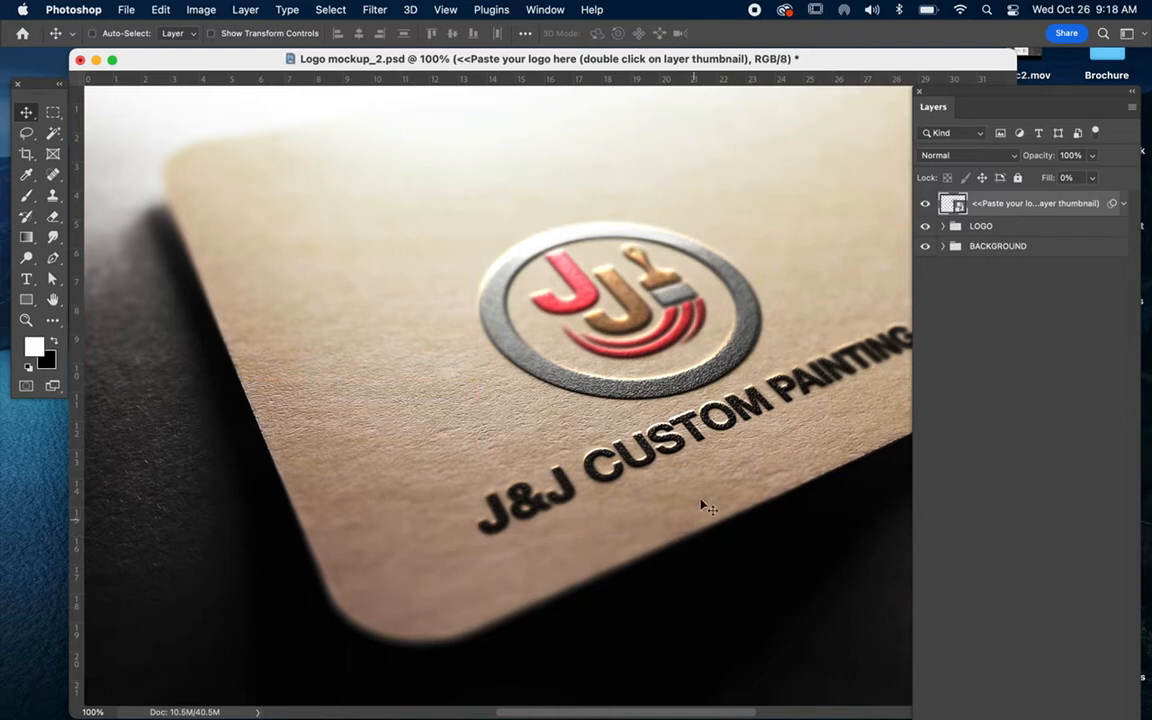
scroll(699, 402, up, 2)
scroll(700, 402, right, 4)
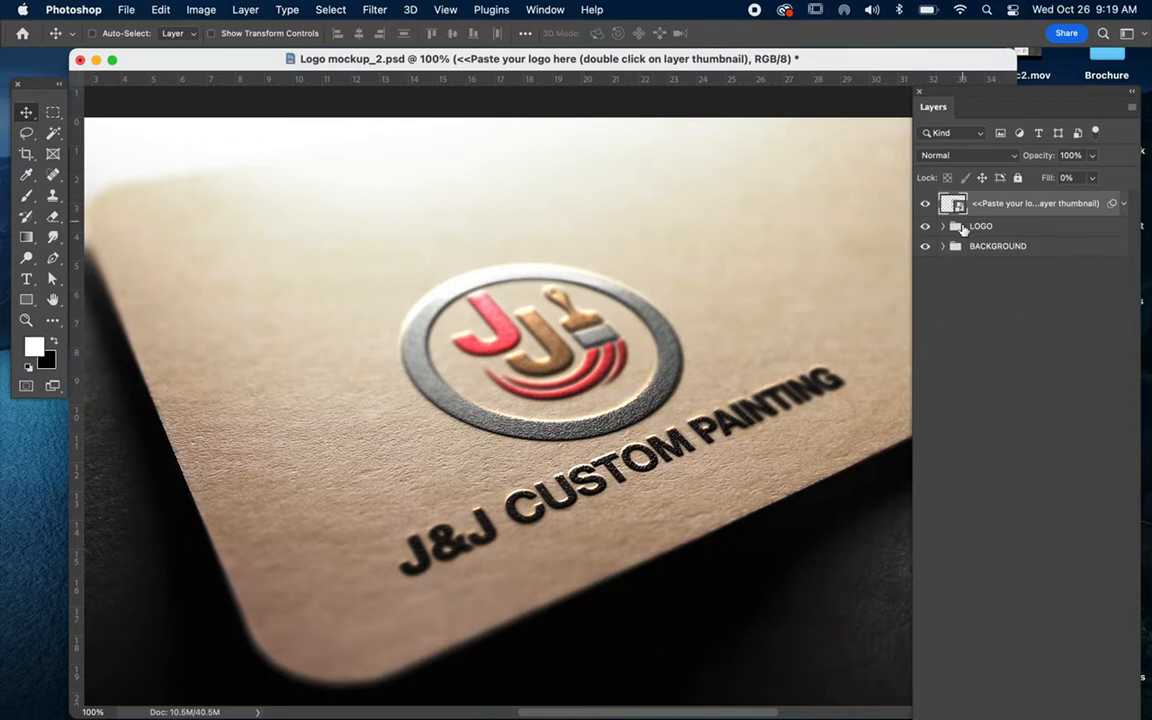
Expand the LOGO group and toggle the visibility of layers 1 and 2 to compare their effect on the logo
drag(989, 93, 913, 97)
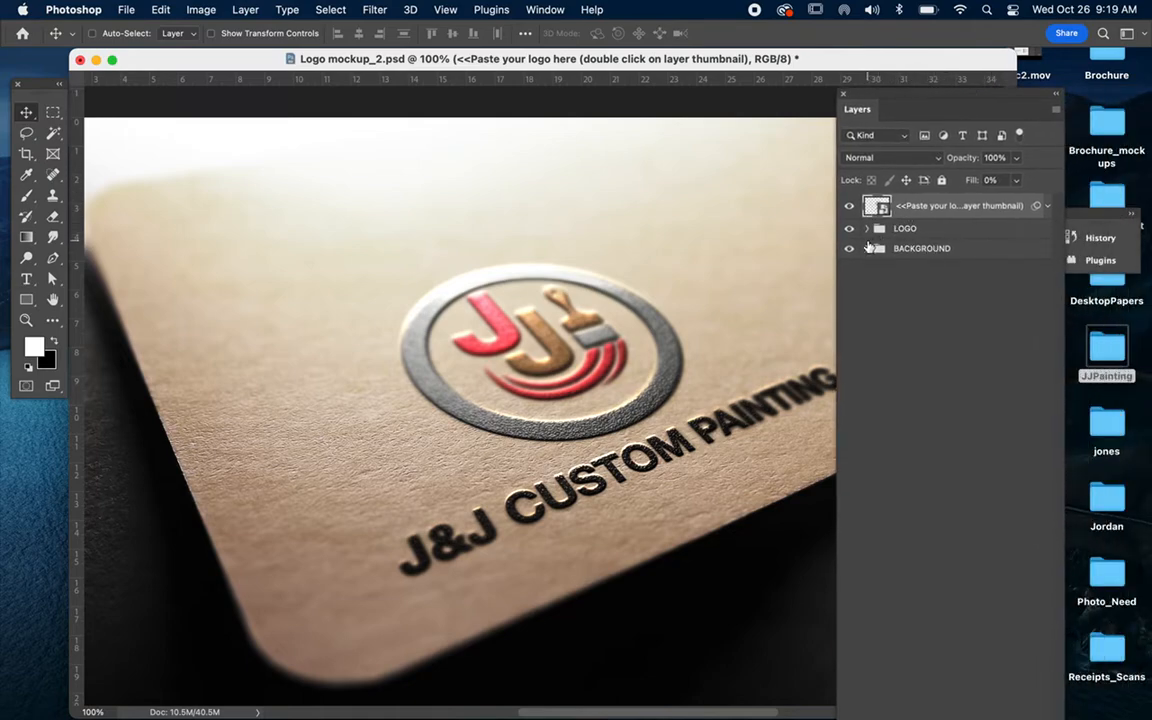
click(866, 228)
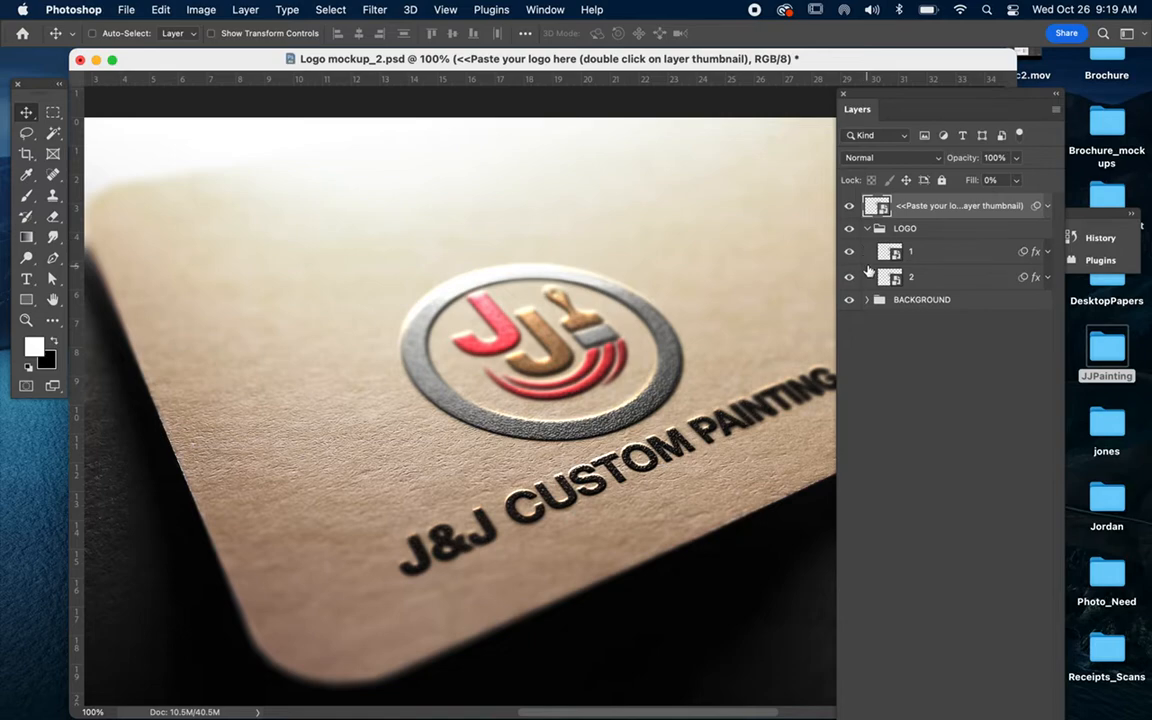
click(849, 253)
click(845, 281)
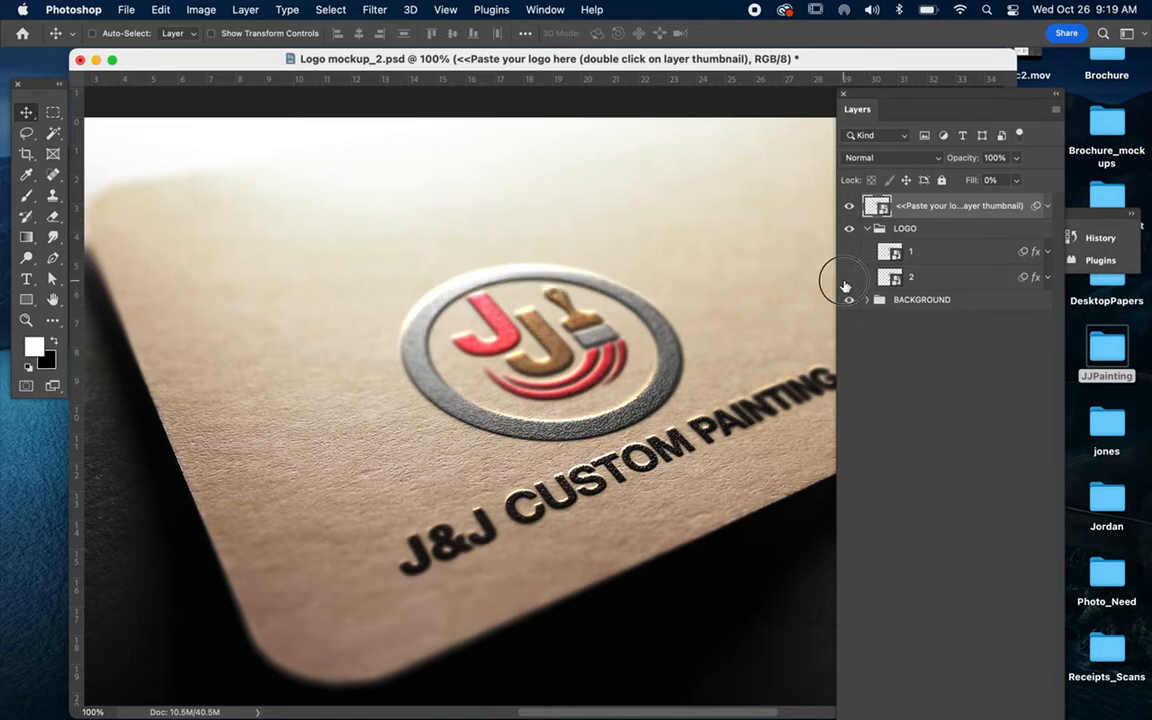
click(849, 277)
click(849, 251)
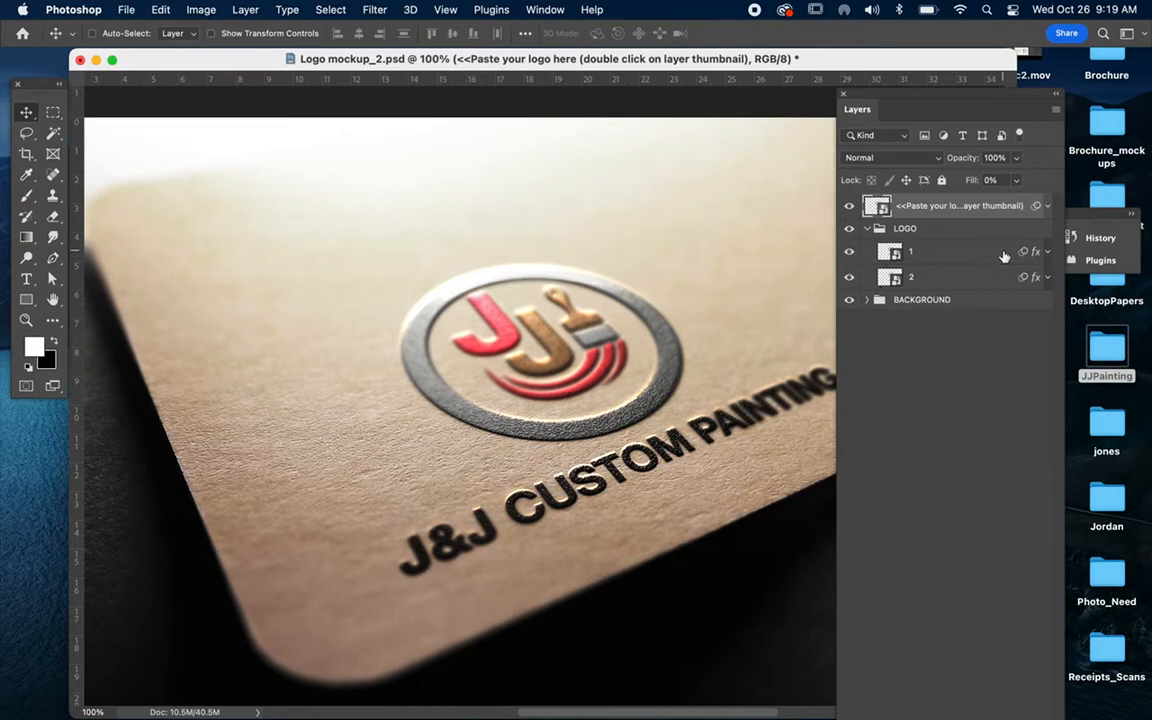
click(850, 254)
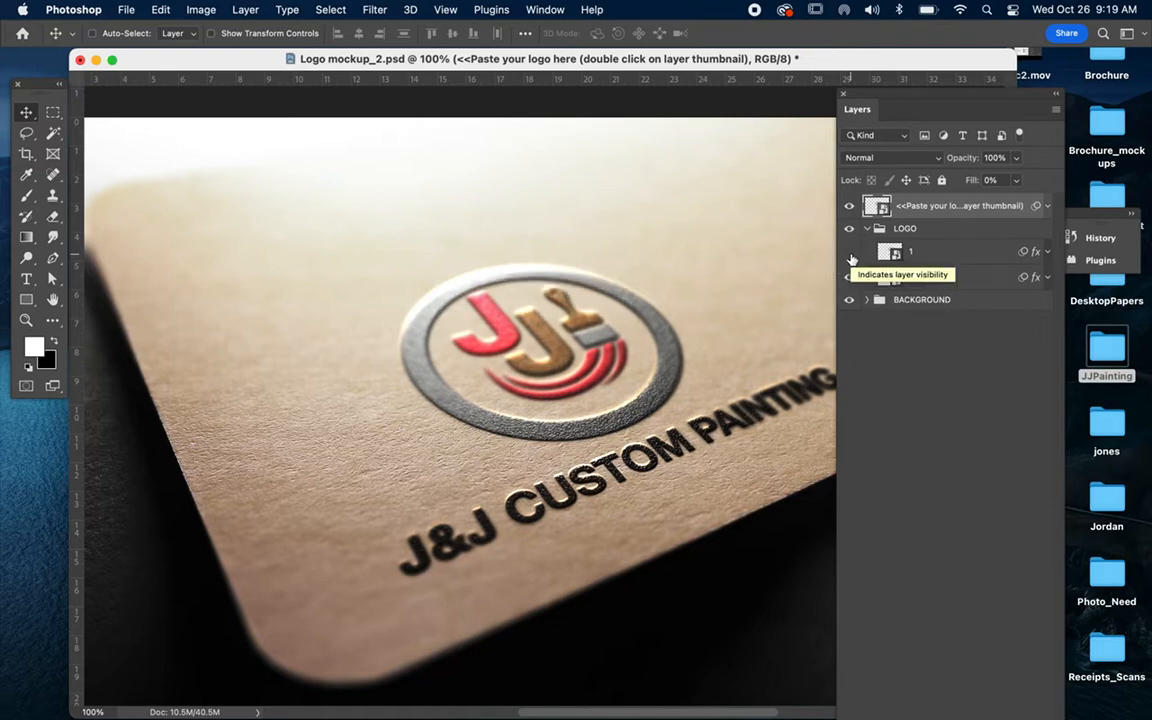
click(850, 254)
click(850, 254)
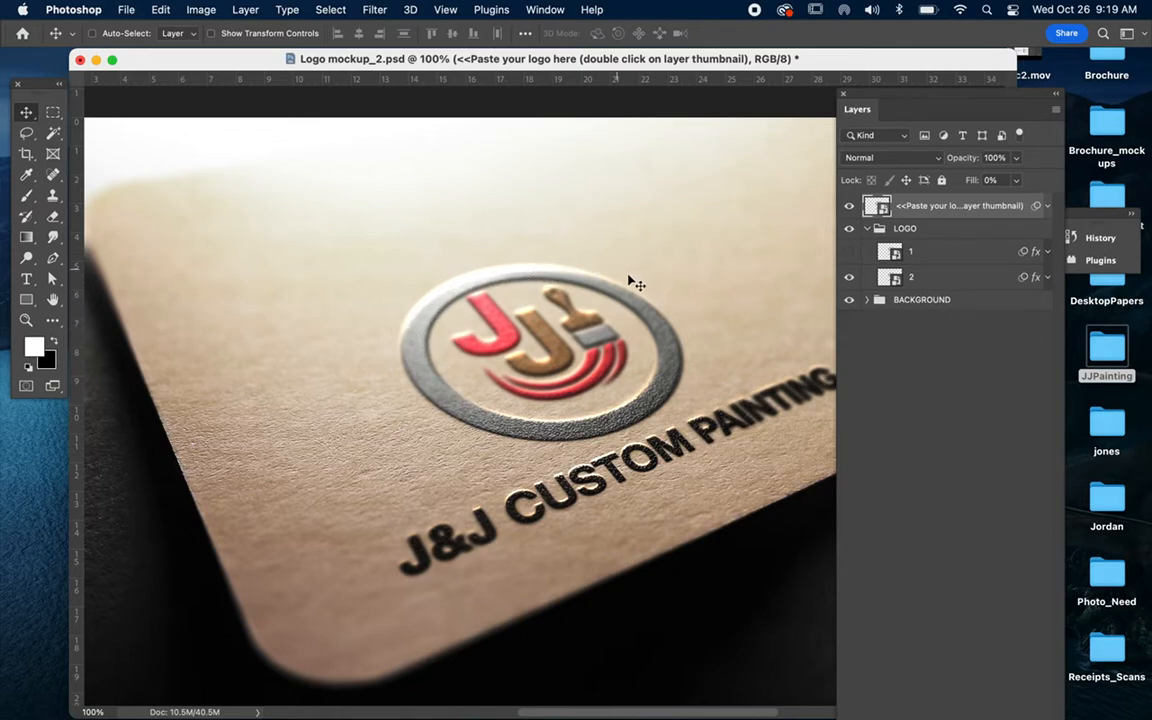
click(849, 253)
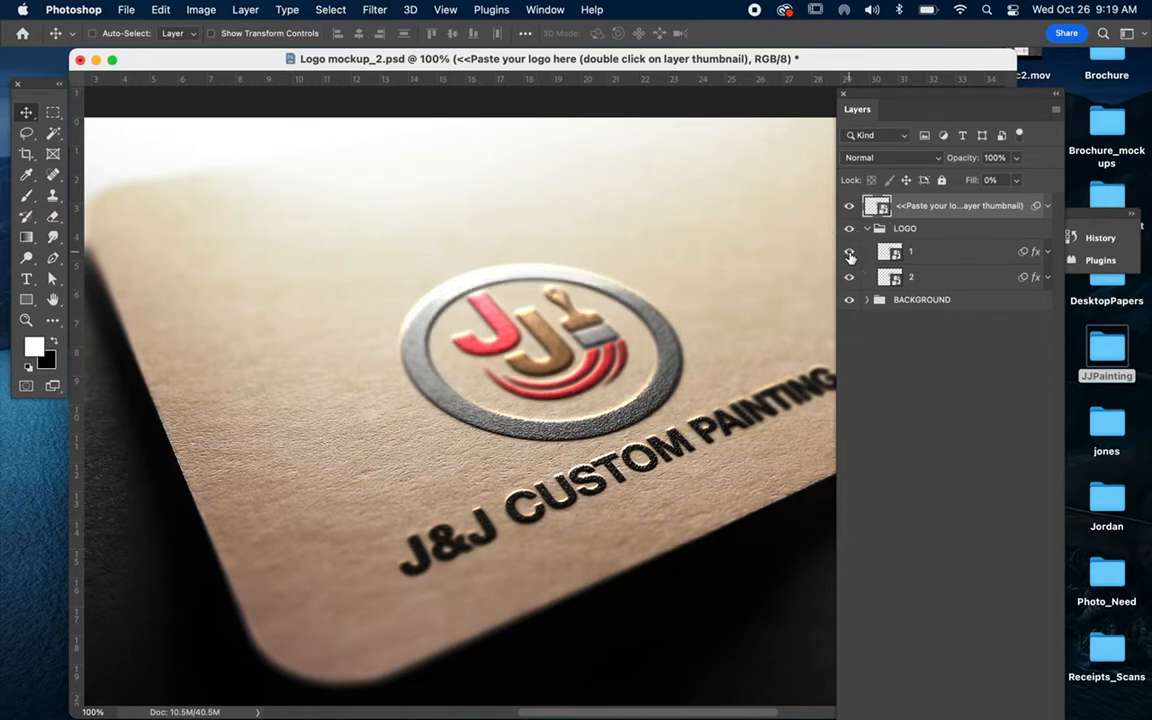
click(849, 253)
Expand layer 2's effects and compare the logo with Bevel & Emboss and Gradient Overlay hidden, restoring Bevel & Emboss
click(935, 278)
click(1048, 277)
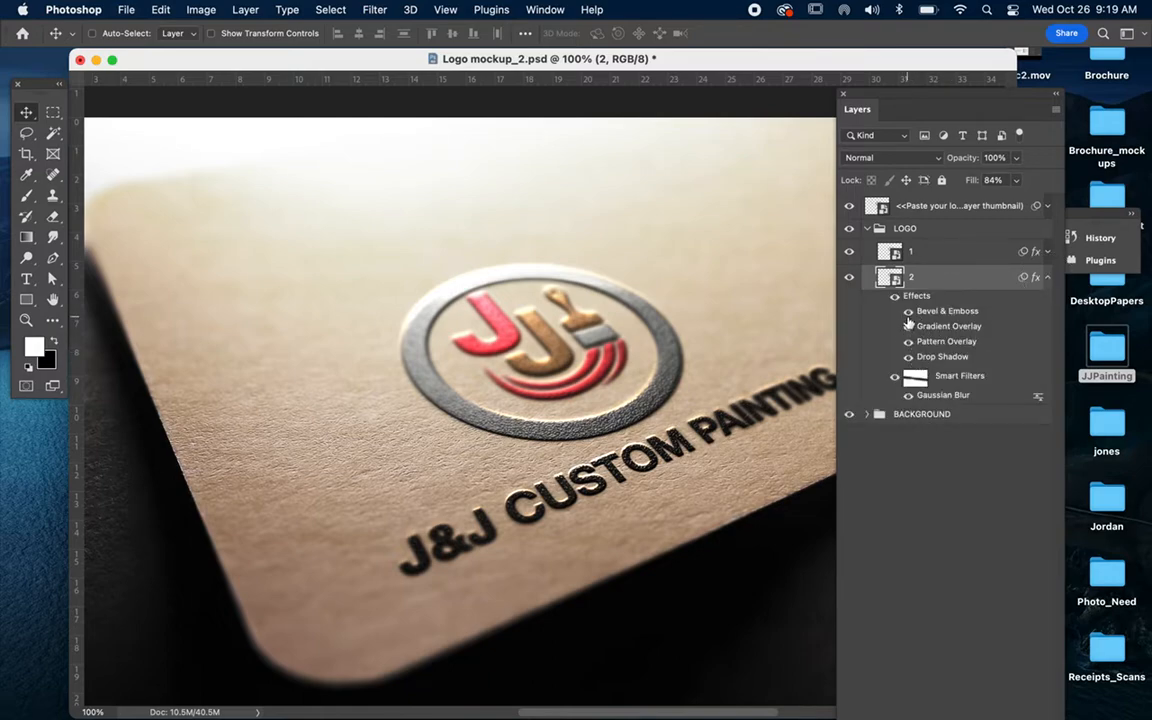
click(908, 312)
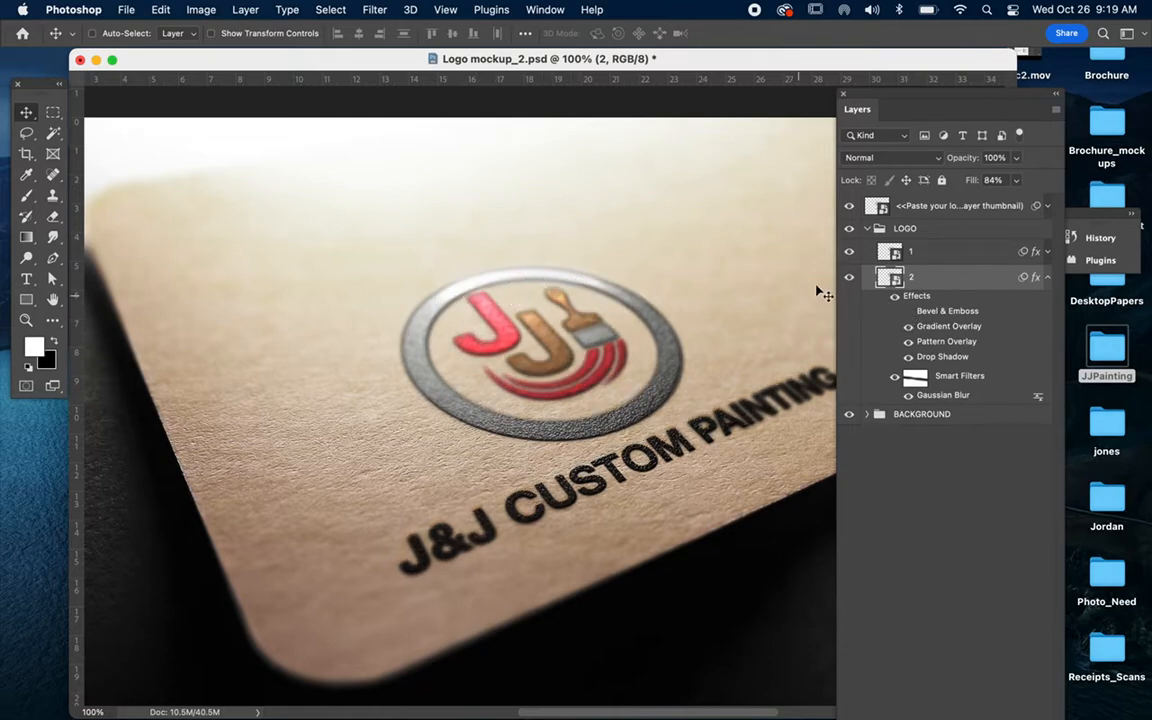
click(908, 327)
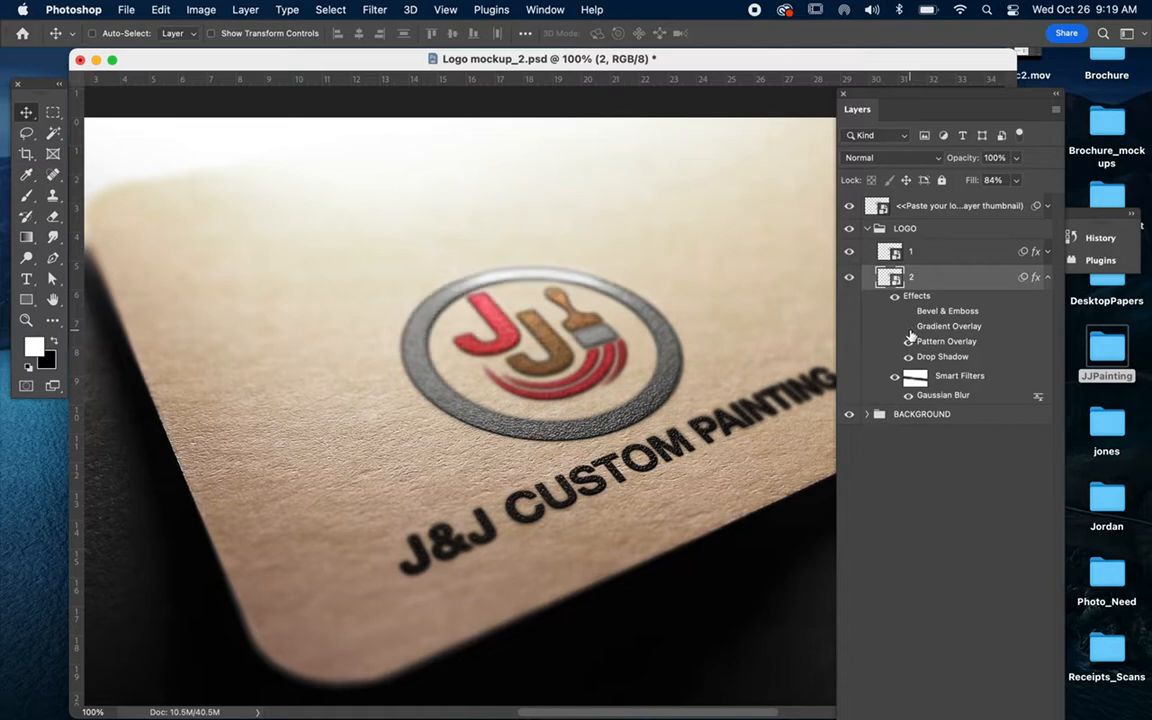
click(908, 312)
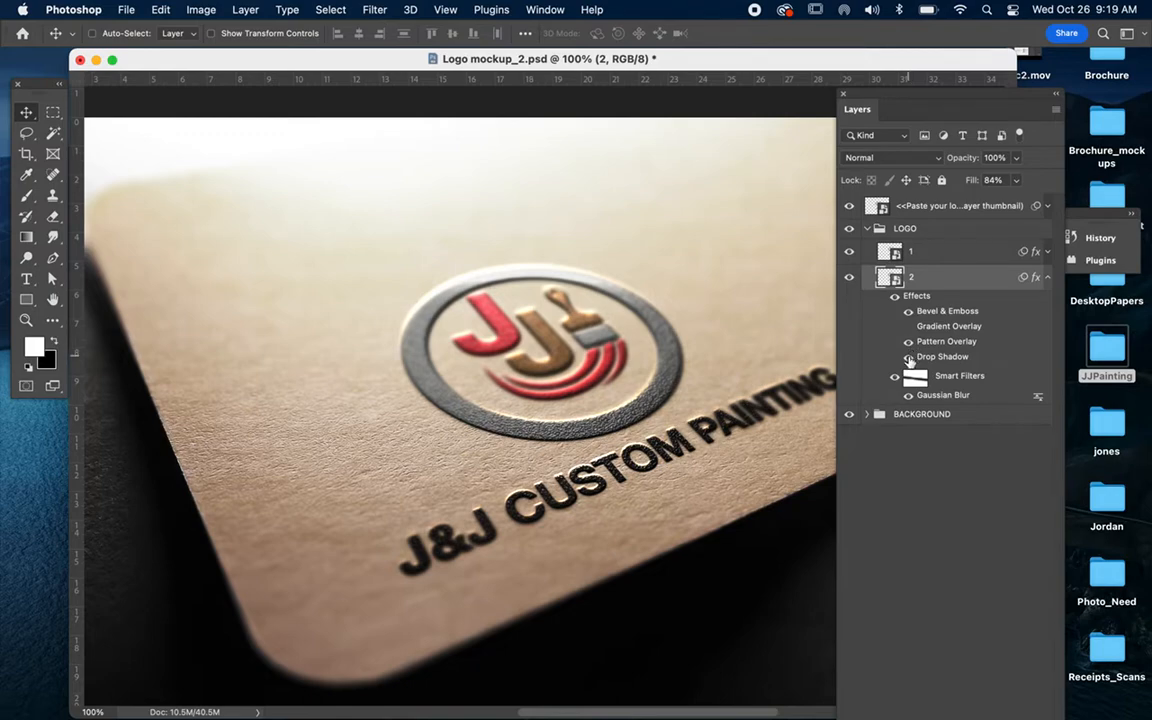
Turn off layer 2's smart filters and compare the logo with and without Gradient Overlay, leaving that effect on
click(894, 377)
click(893, 380)
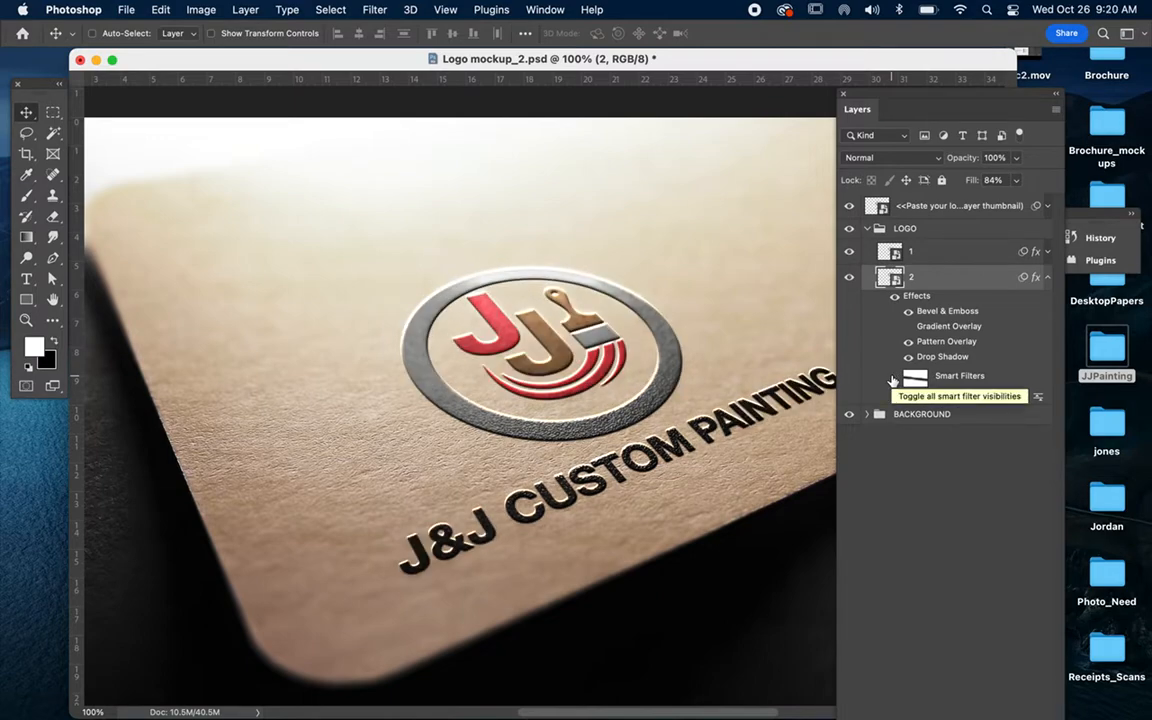
click(908, 327)
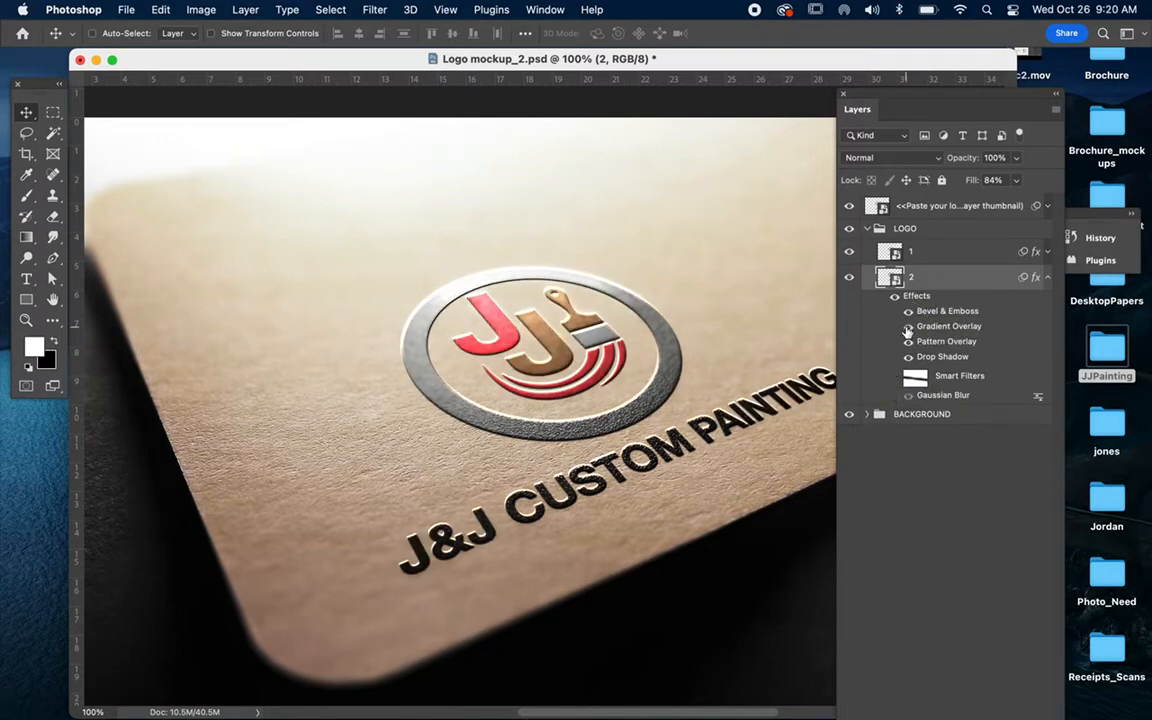
click(908, 327)
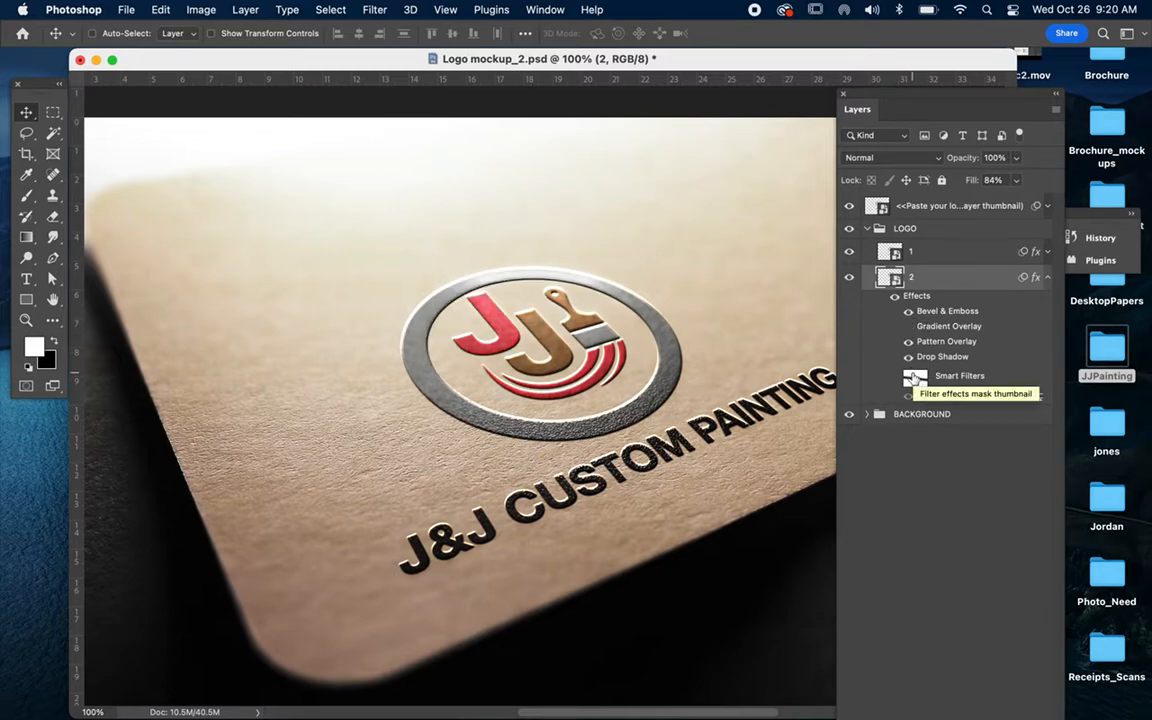
click(908, 327)
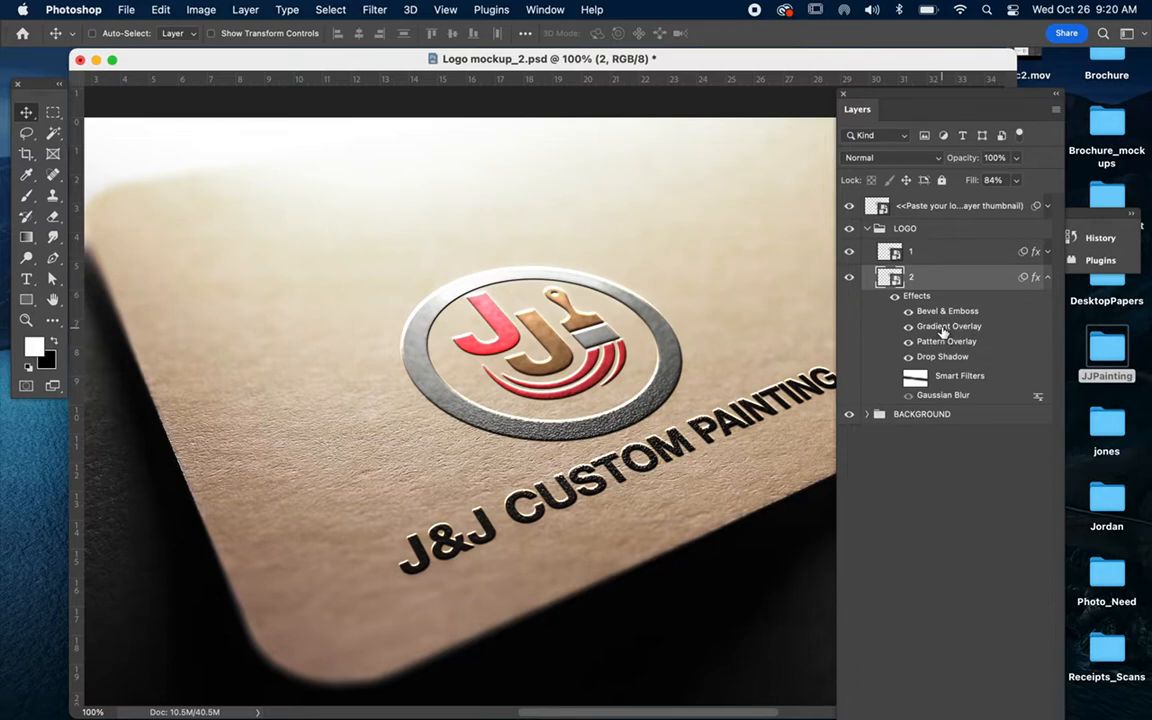
Set layer 2's Gradient Overlay to 72% opacity and the Linear Burn blend mode, after trying Overlay and Multiply
double_click(940, 328)
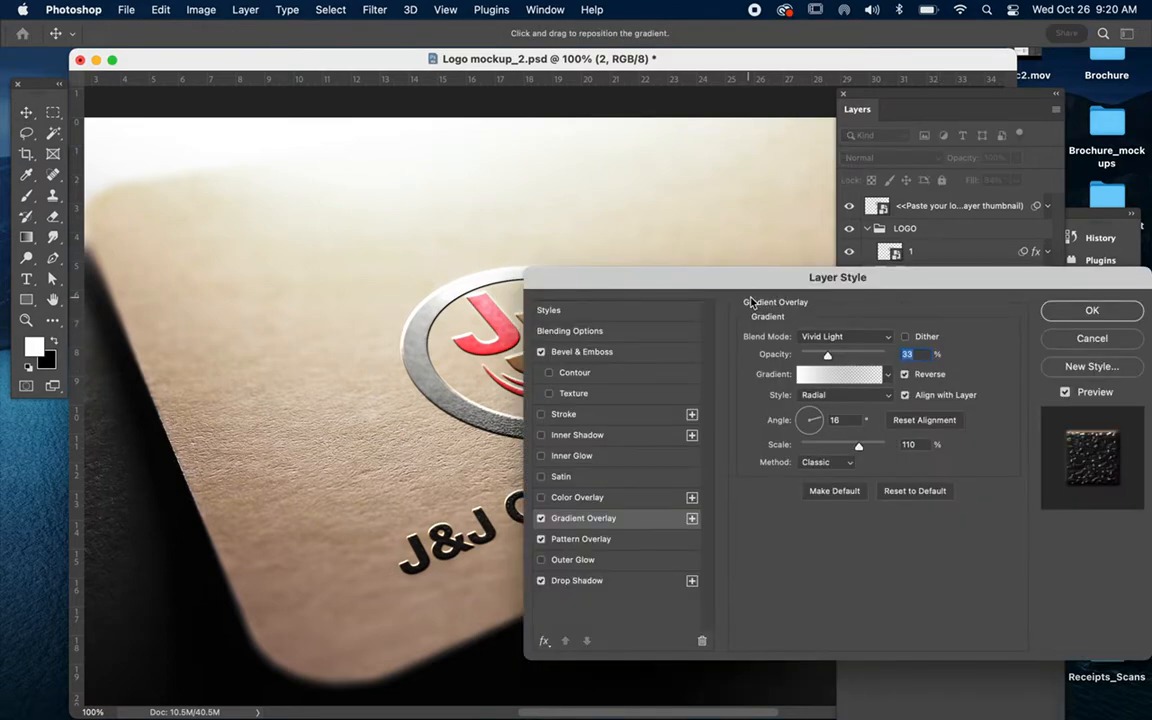
drag(746, 287, 690, 424)
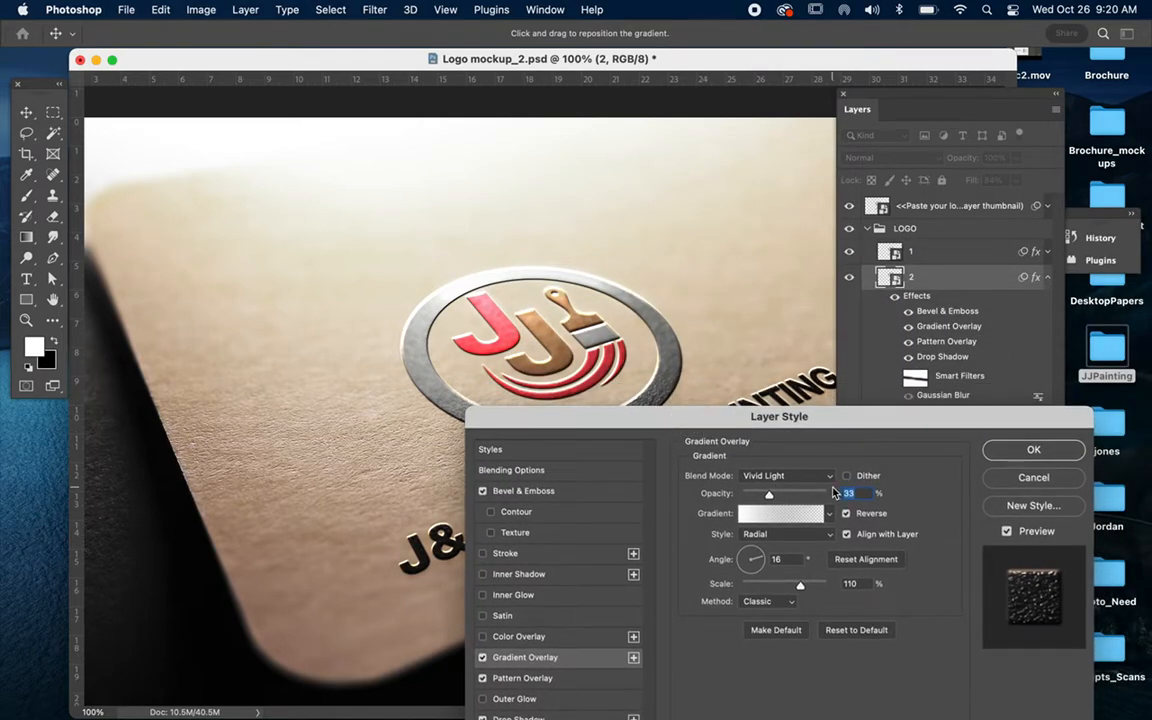
click(829, 478)
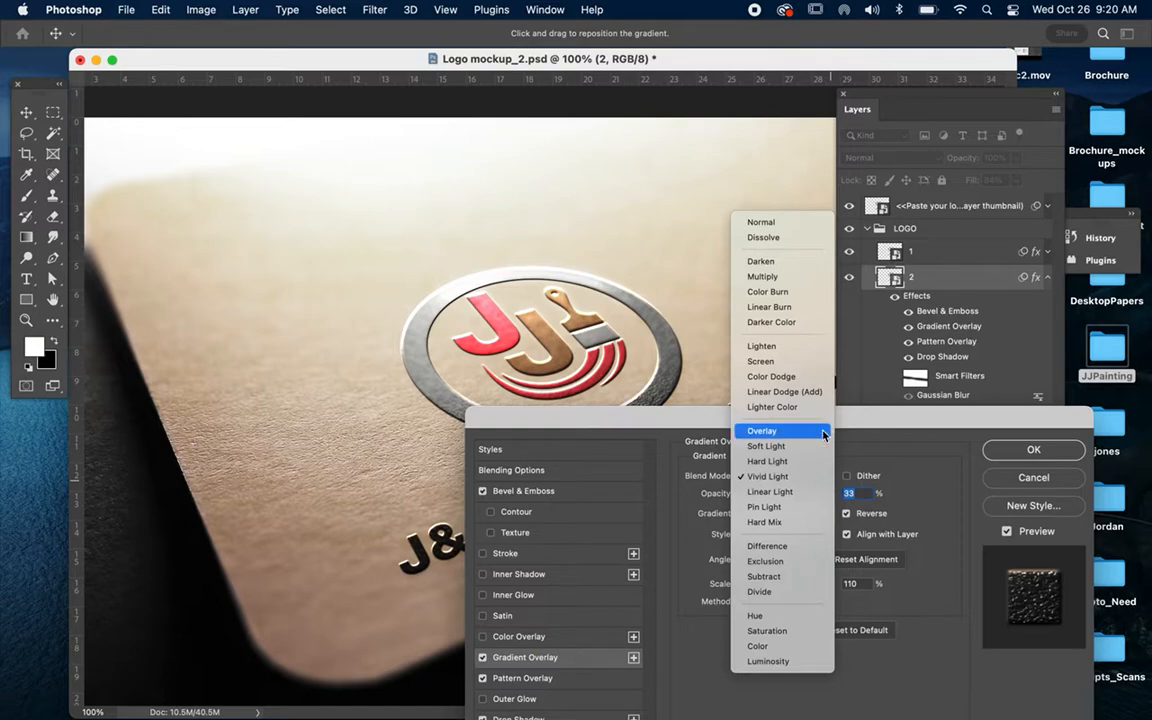
click(820, 431)
click(823, 476)
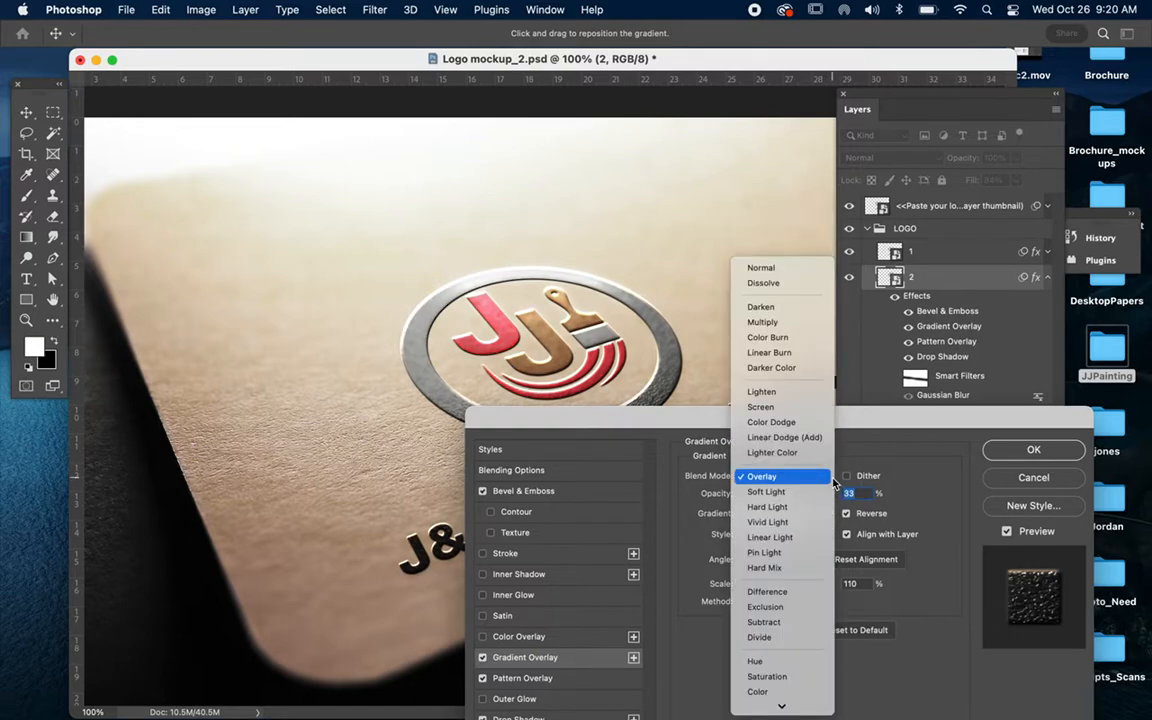
click(798, 322)
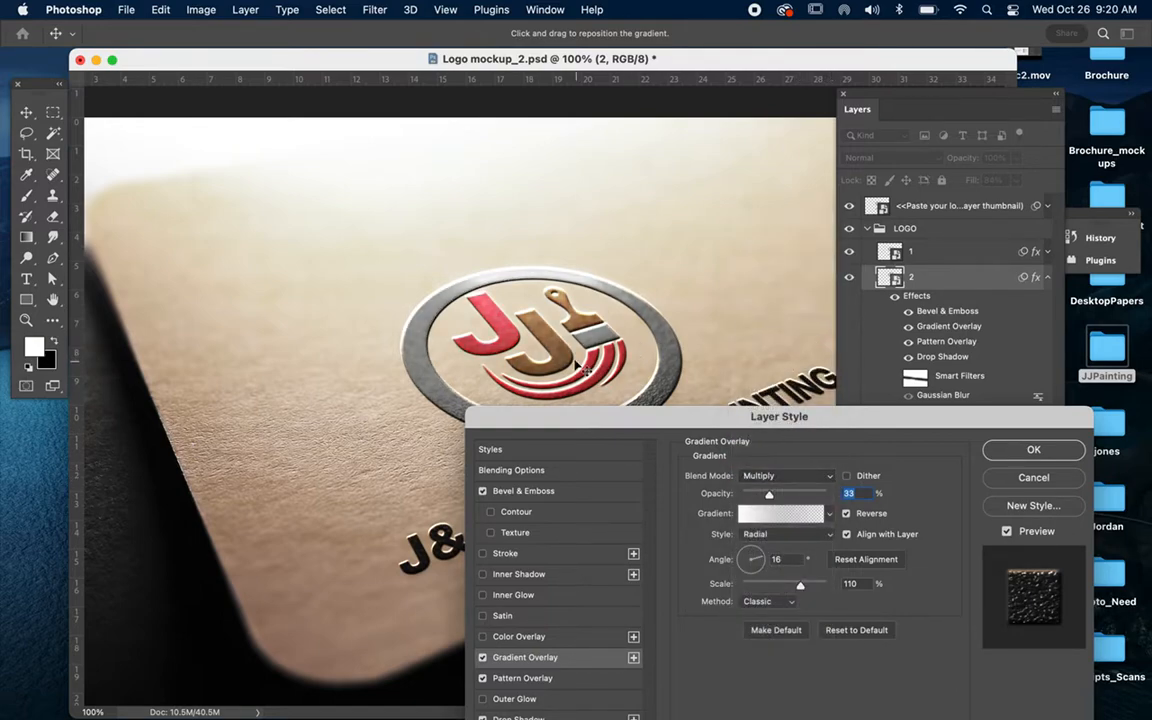
drag(769, 495, 803, 495)
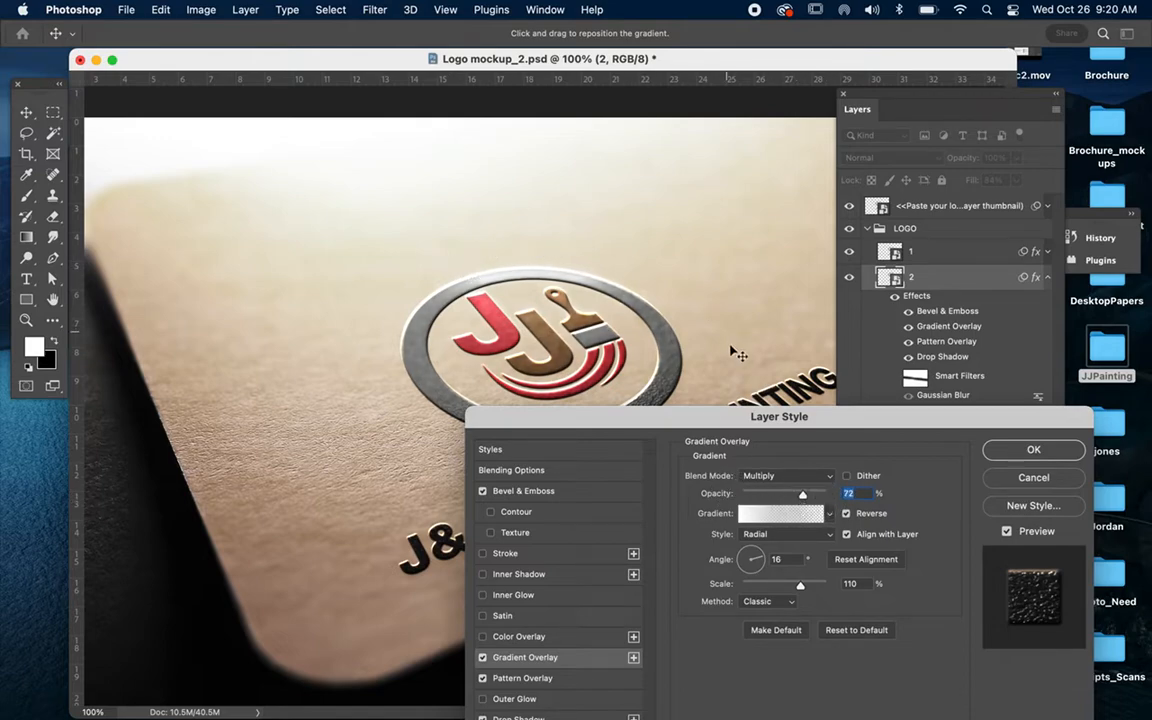
click(826, 476)
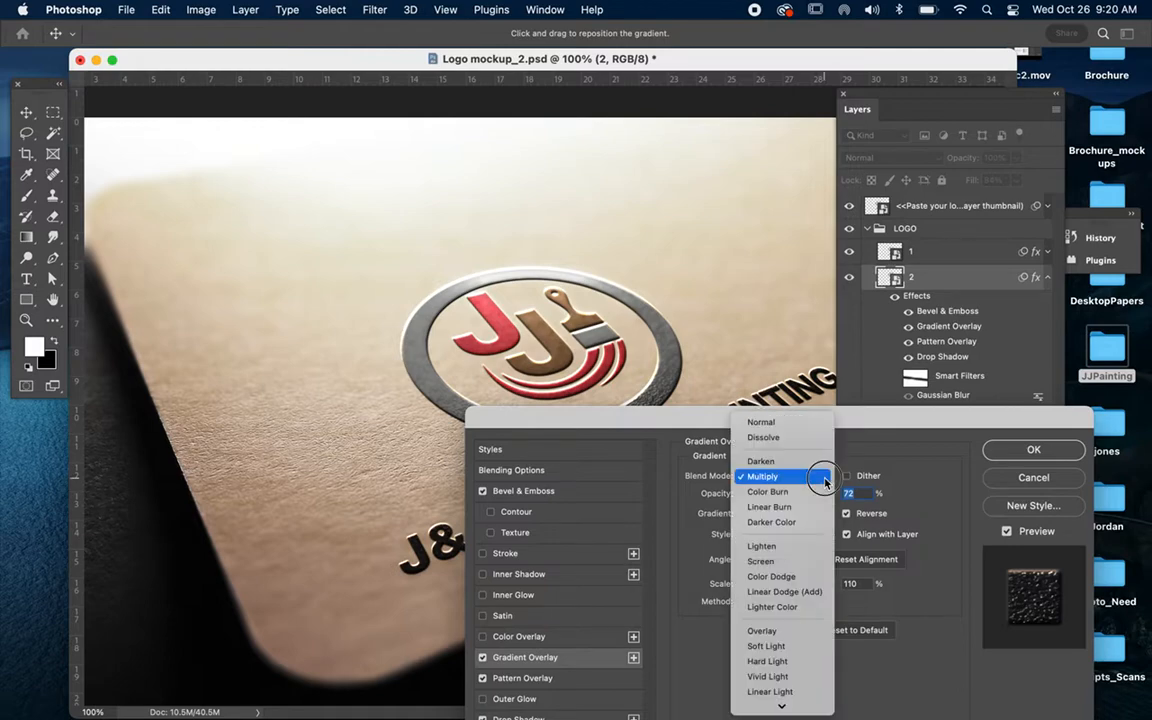
click(808, 508)
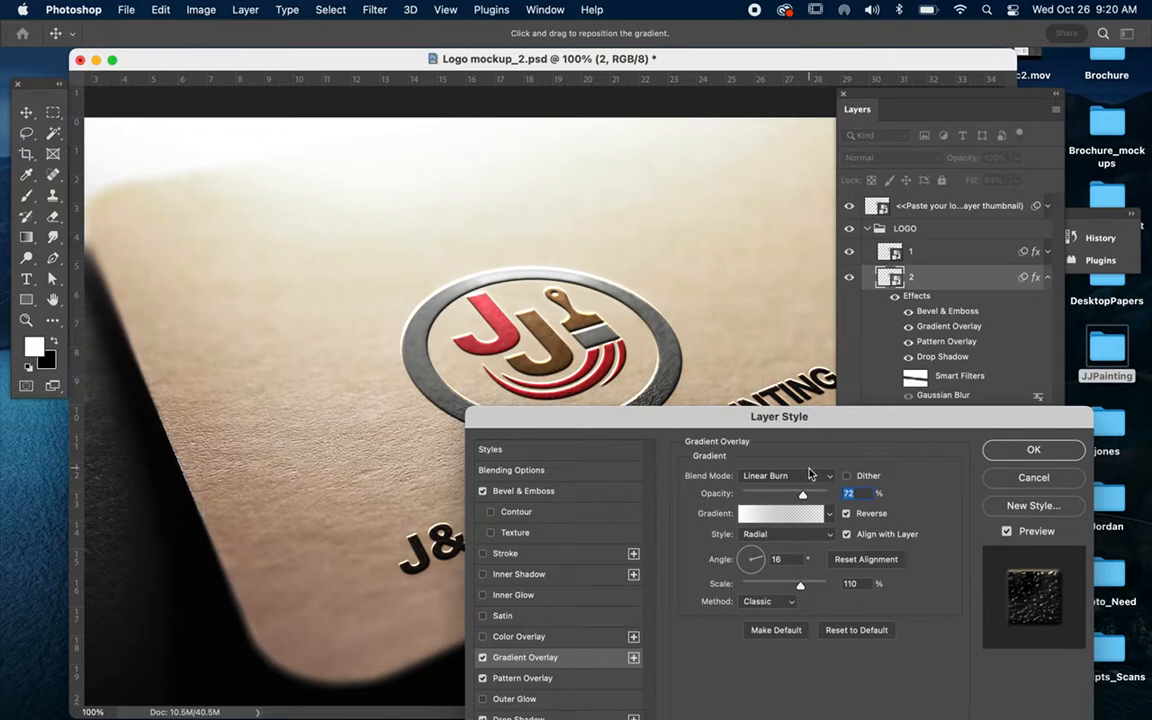
Toggle layer 2's Pattern Overlay off and on, try its Overlay and Linear Light blend modes, and restore Hard Light
drag(828, 427, 856, 109)
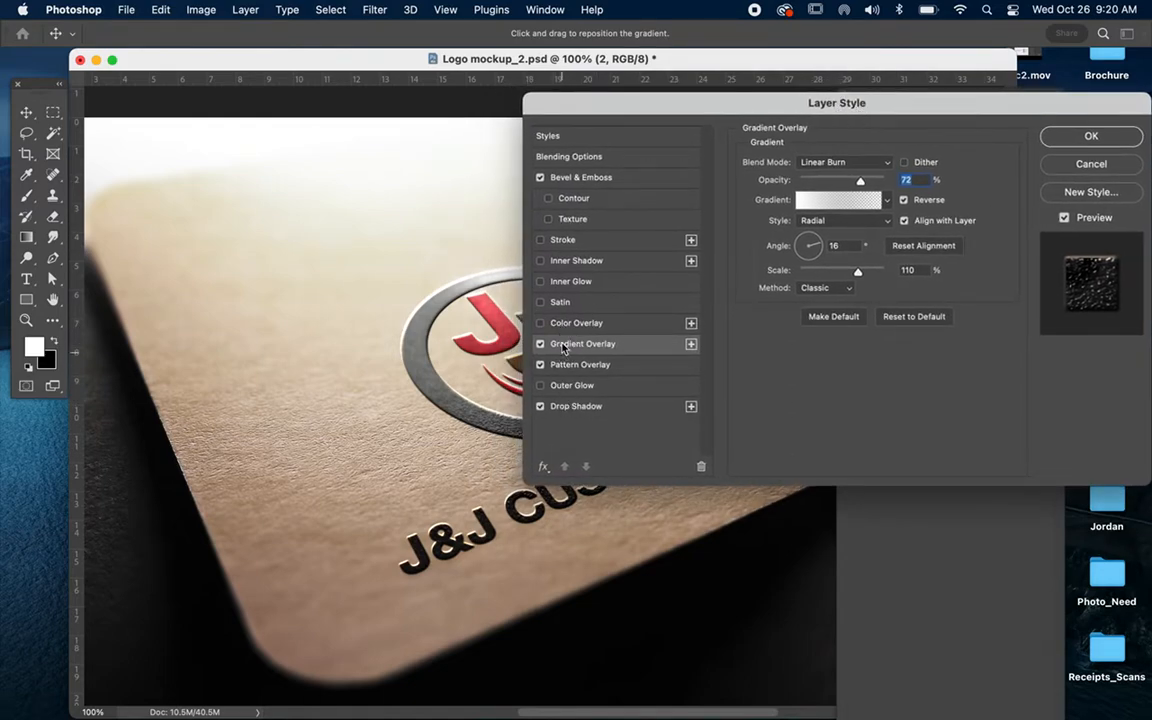
click(541, 365)
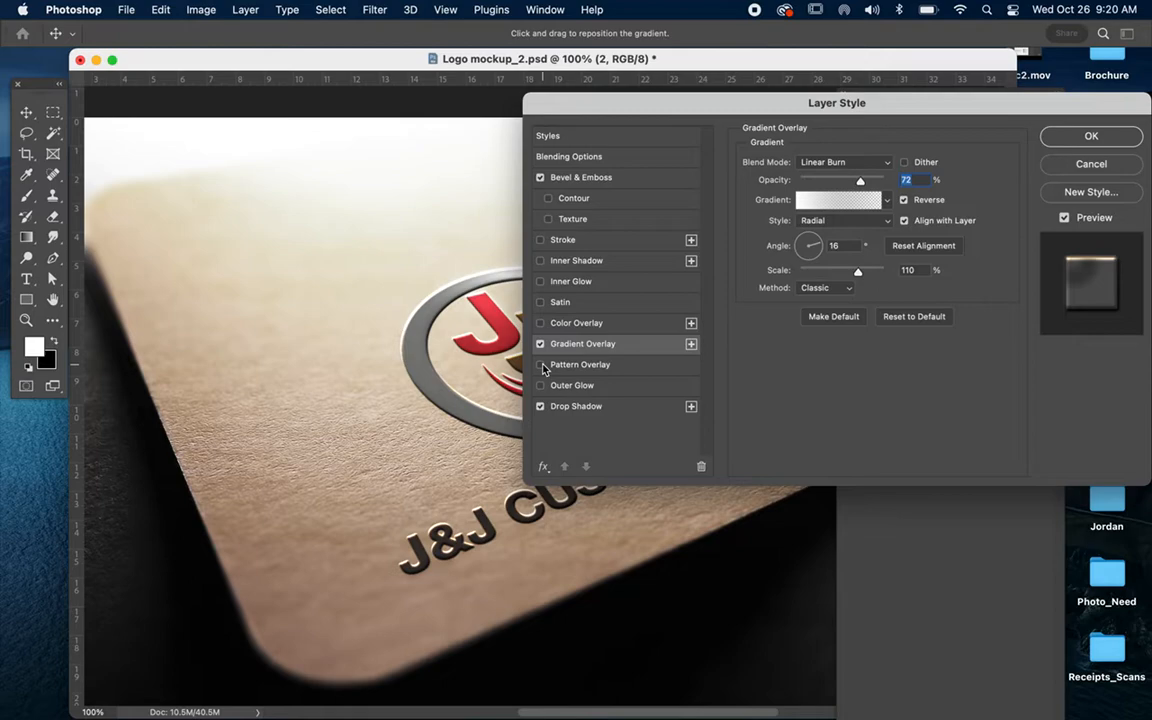
click(597, 366)
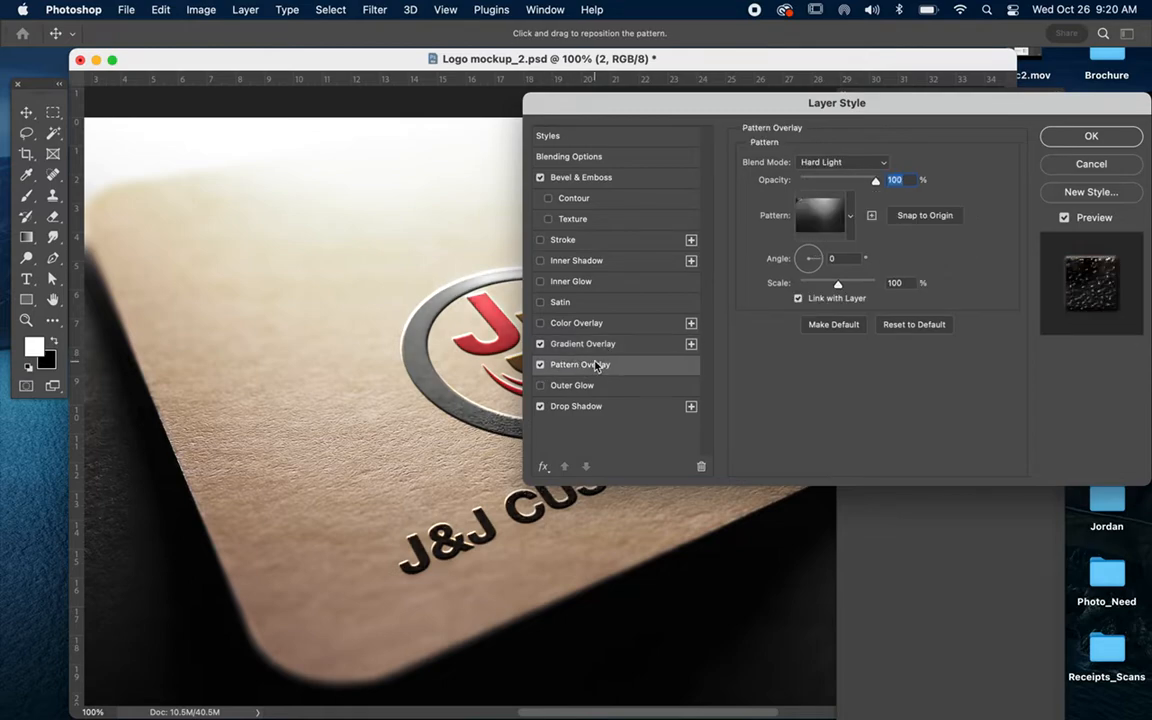
click(880, 162)
click(873, 134)
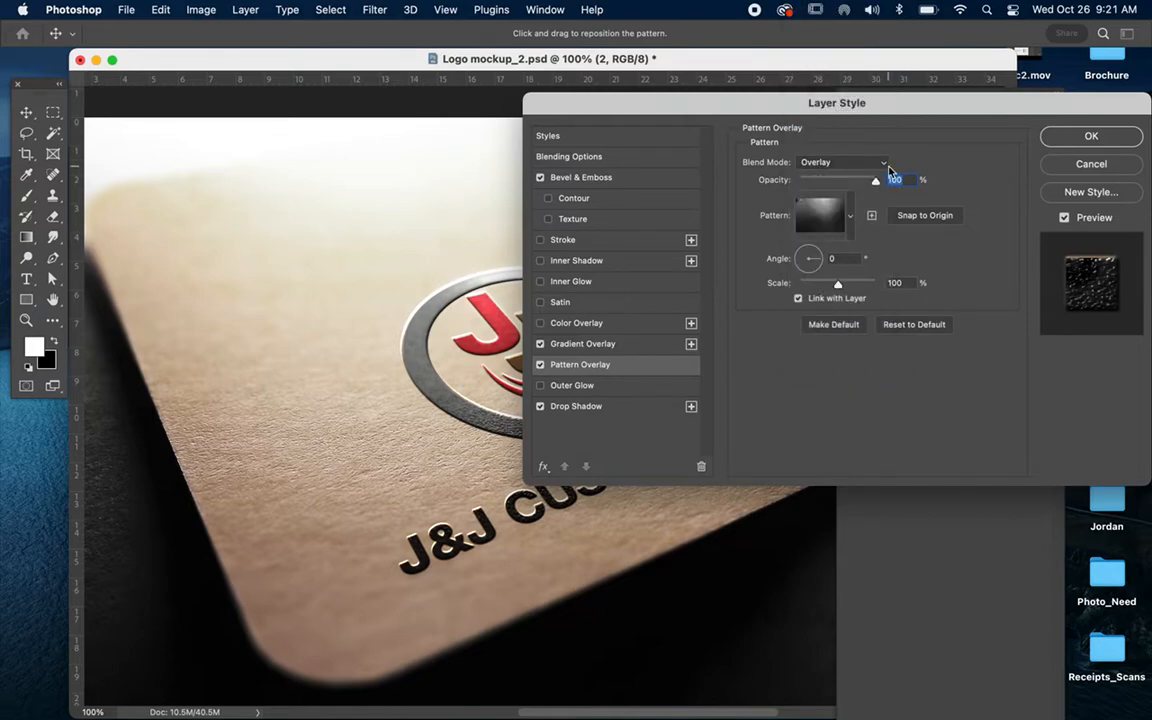
click(888, 168)
click(870, 229)
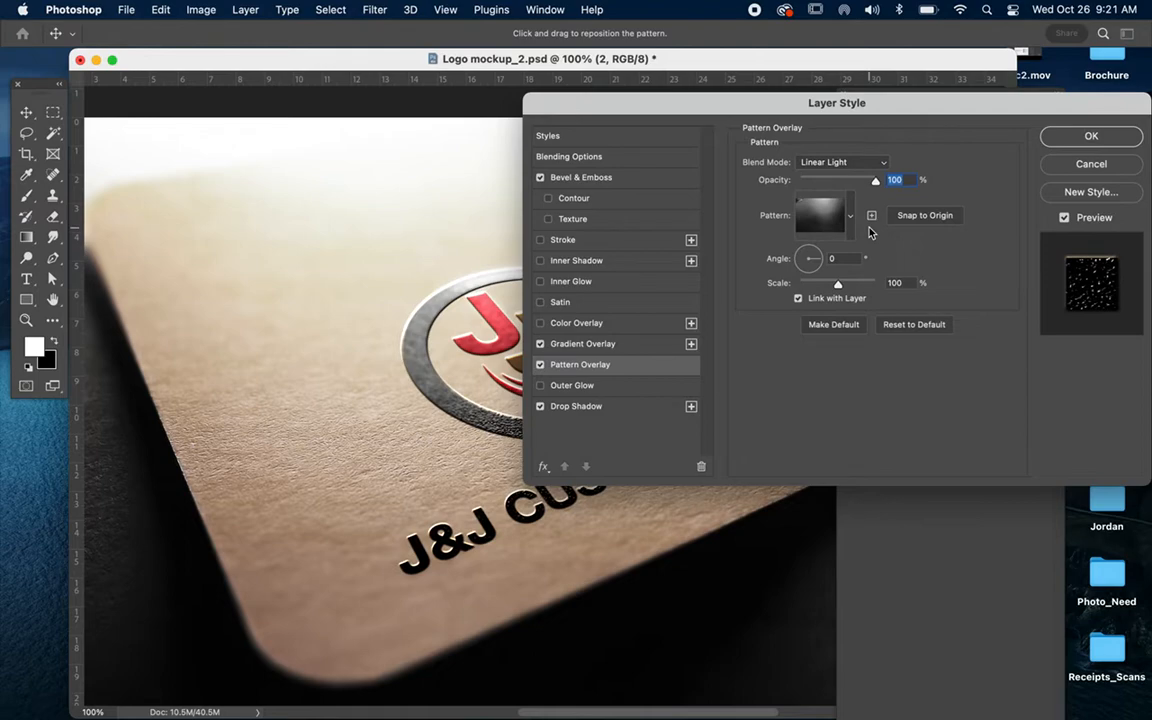
click(883, 166)
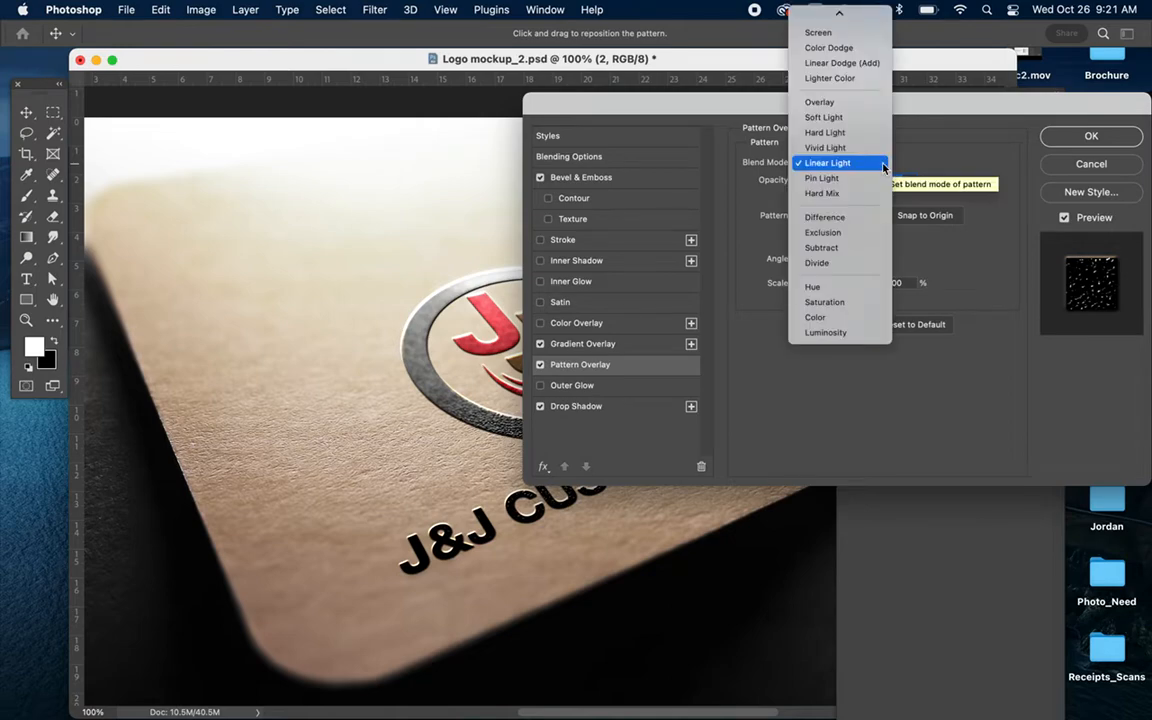
click(872, 136)
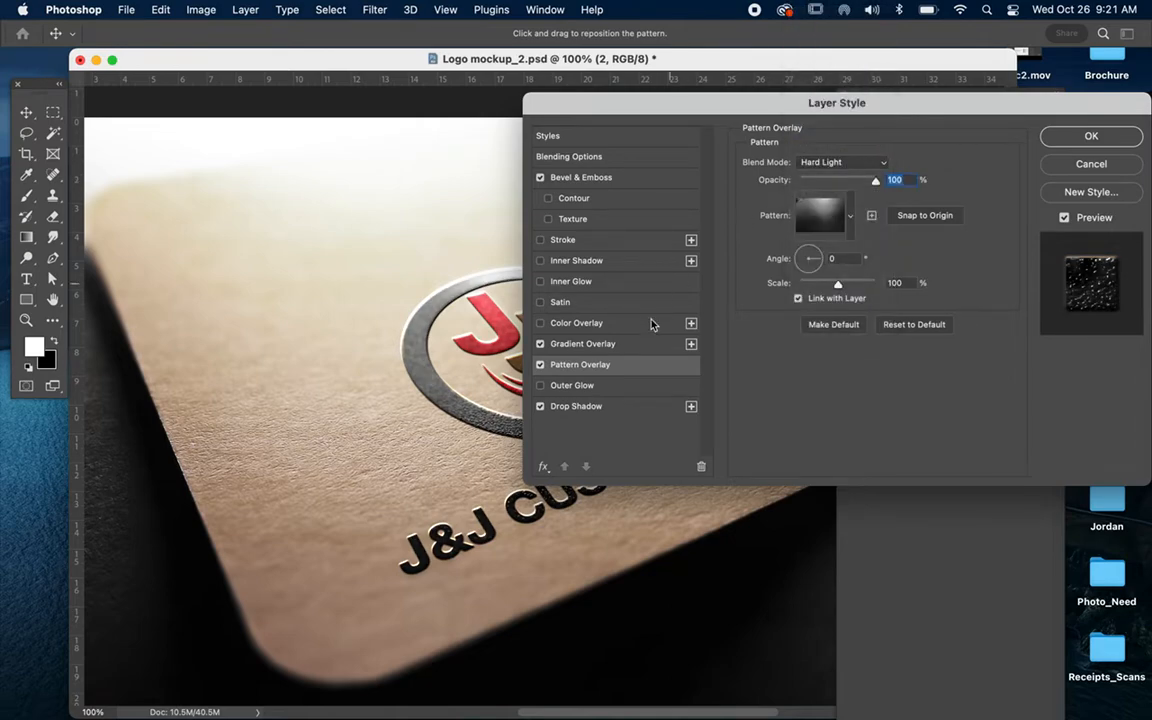
Compare the logo with and without layer 2's Drop Shadow, leaving the effect enabled
click(540, 406)
drag(625, 106, 707, 110)
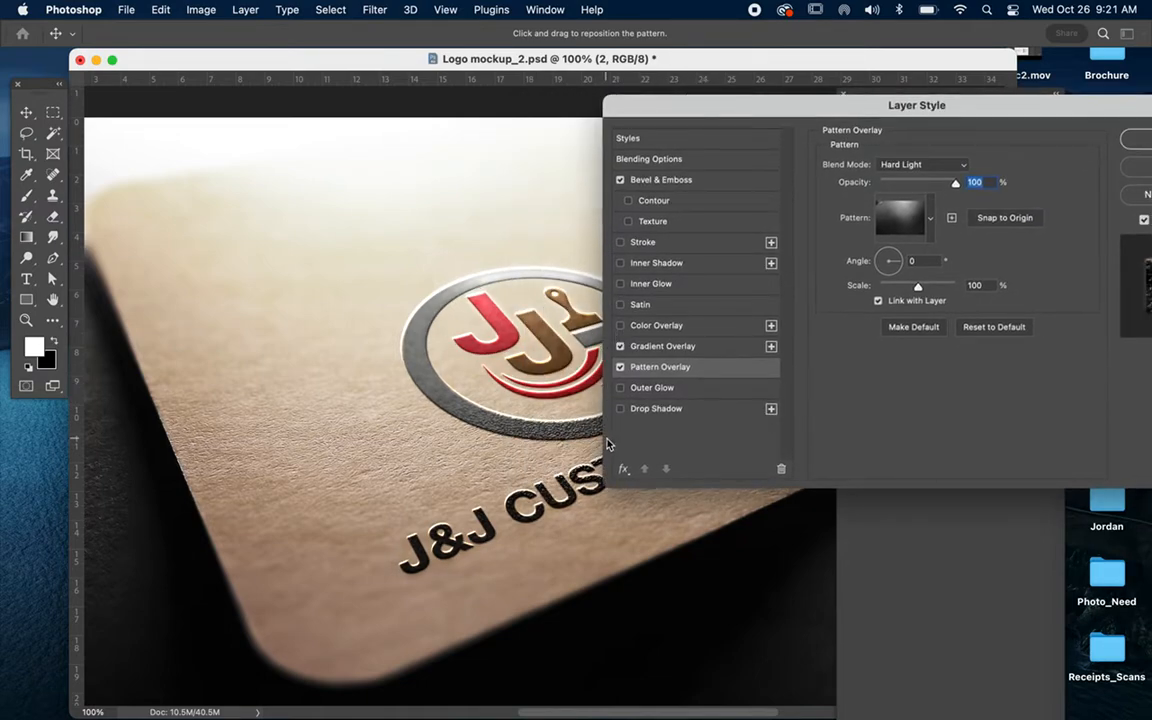
click(620, 408)
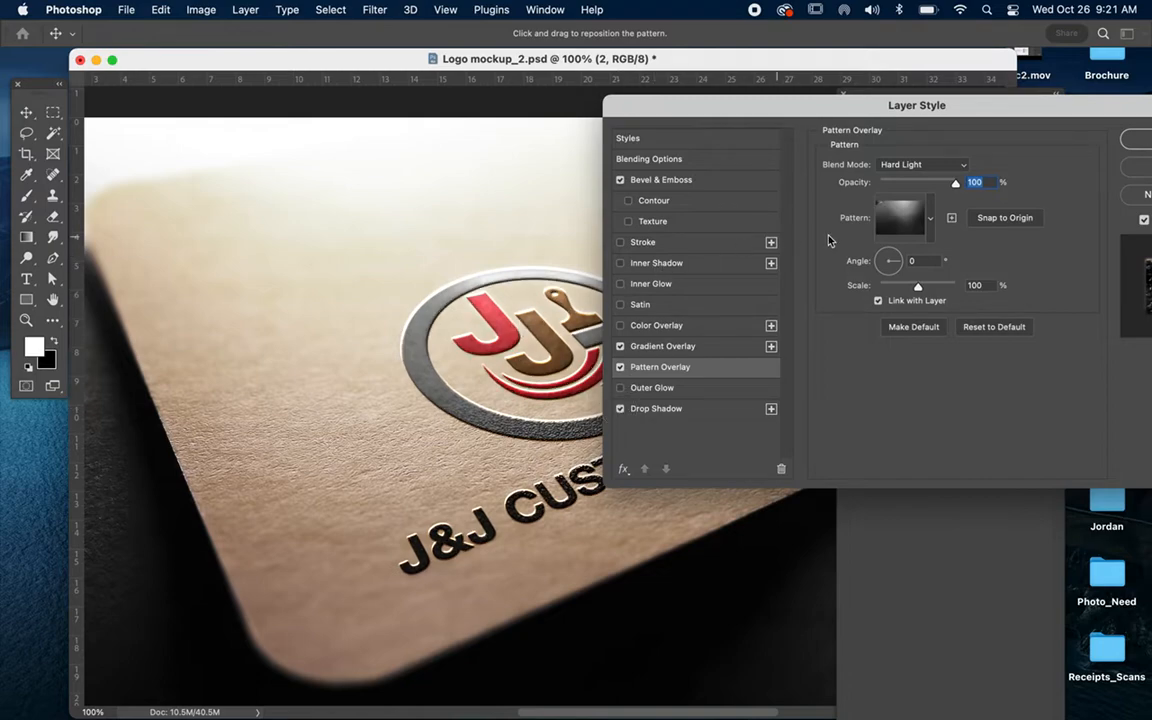
Set layer 2's Drop Shadow to 7% spread and 7 px size, and slightly reduce its opacity
click(668, 409)
mouse_move(880, 237)
mouse_down()
mouse_move(888, 276)
mouse_move(885, 255)
mouse_up()
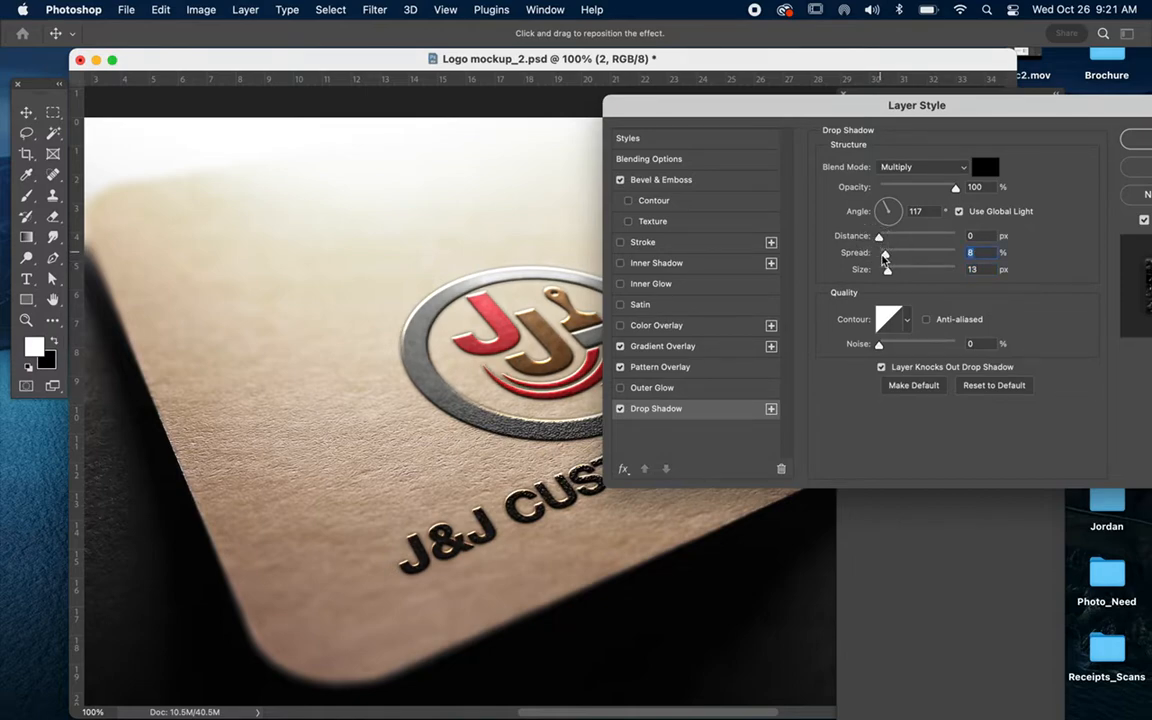
drag(887, 276, 885, 271)
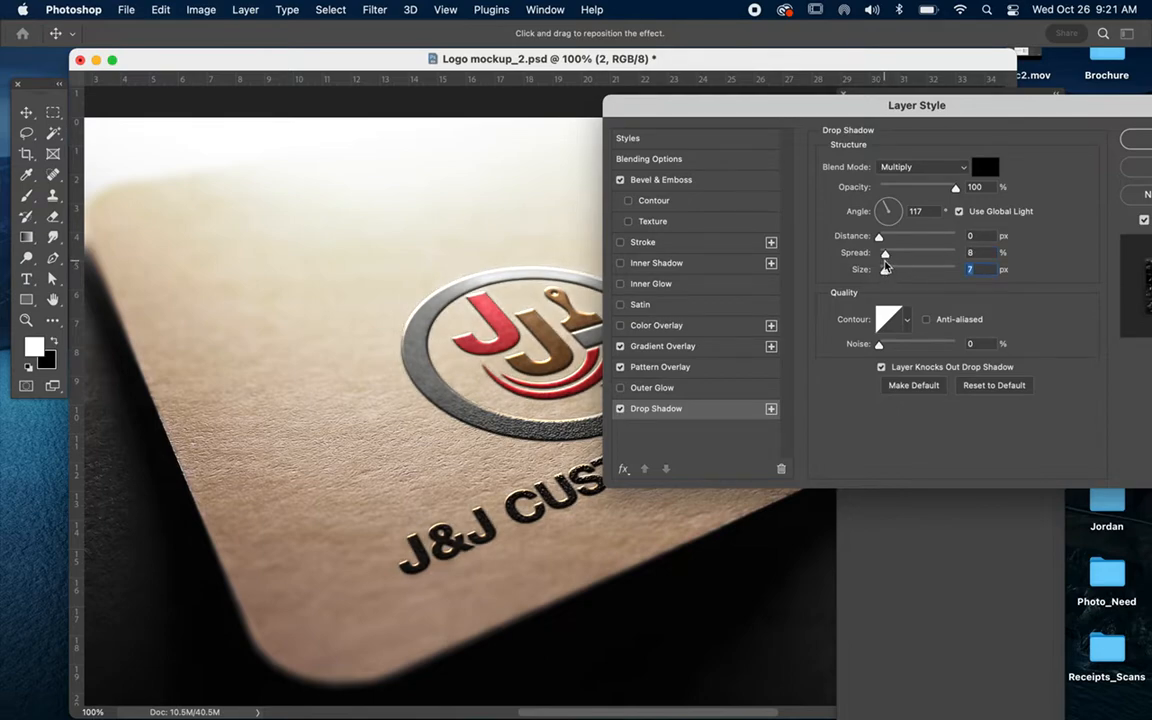
drag(885, 256, 886, 255)
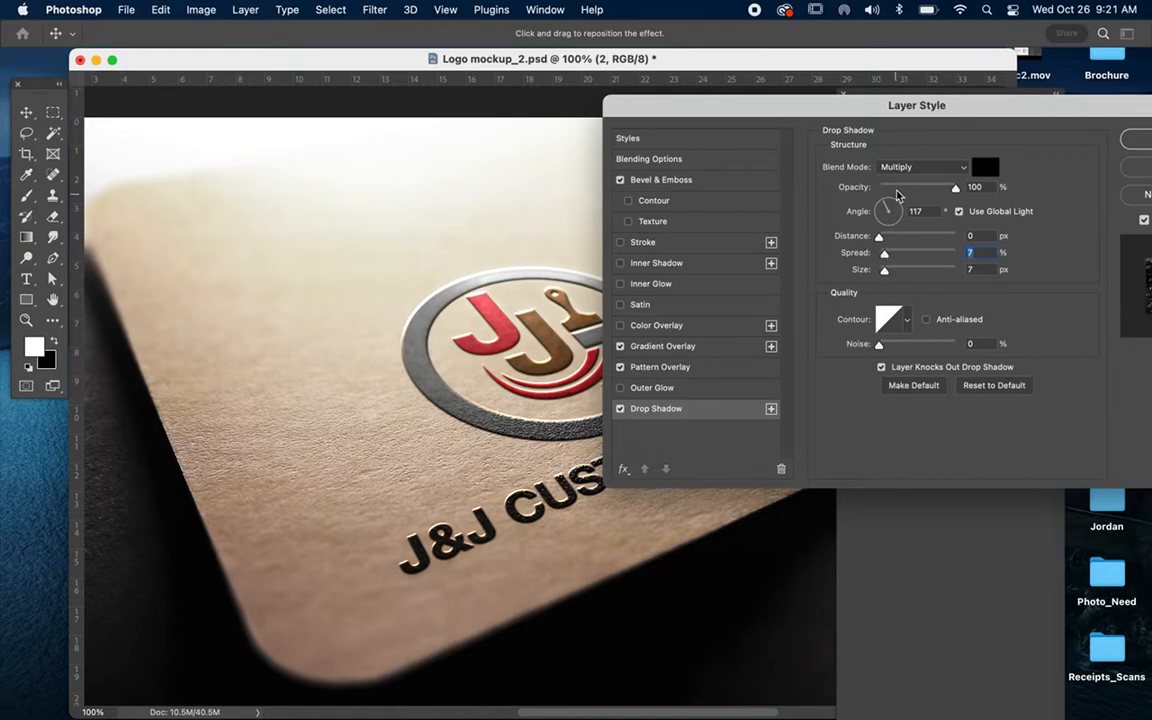
drag(955, 188, 947, 190)
Set layer 2's Bevel & Emboss highlight to Screen at 43% opacity and its shadow opacity to 93%, applying the layer style
click(694, 180)
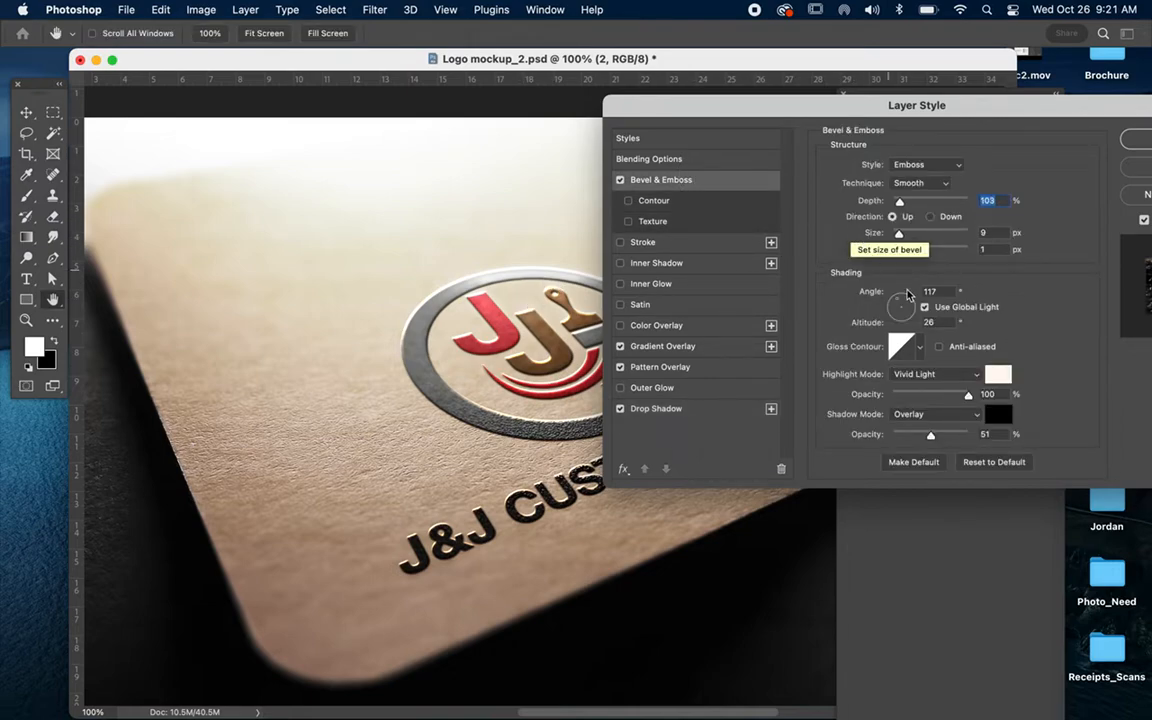
click(980, 374)
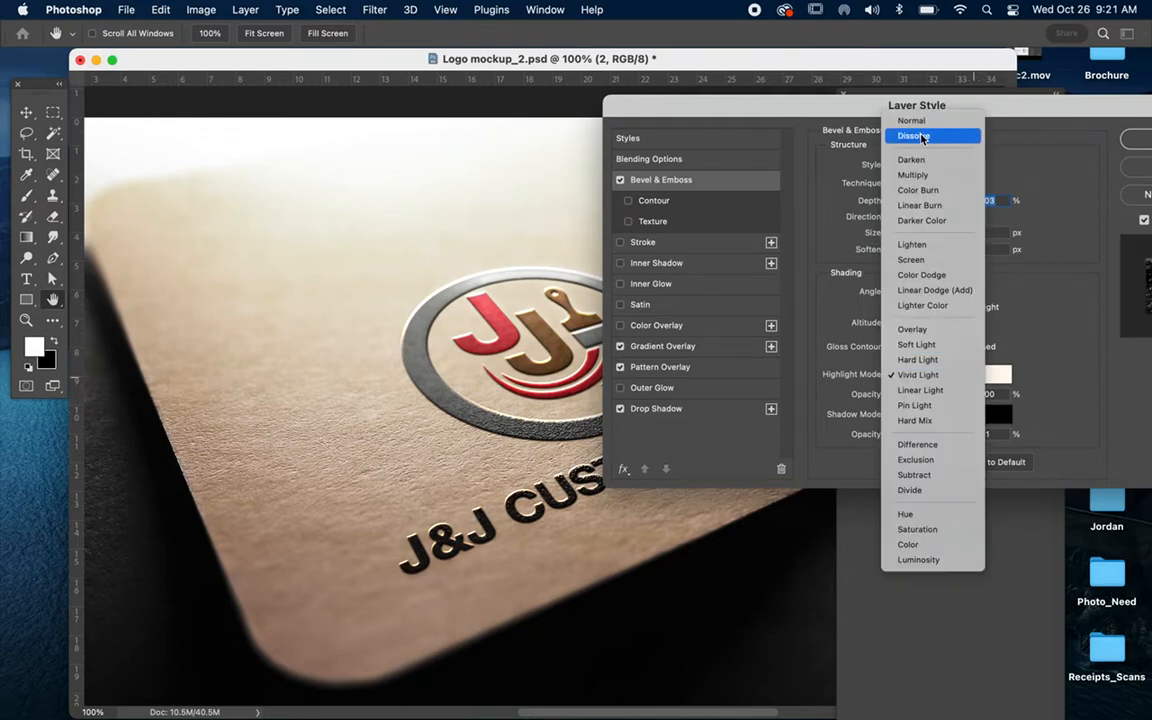
click(921, 260)
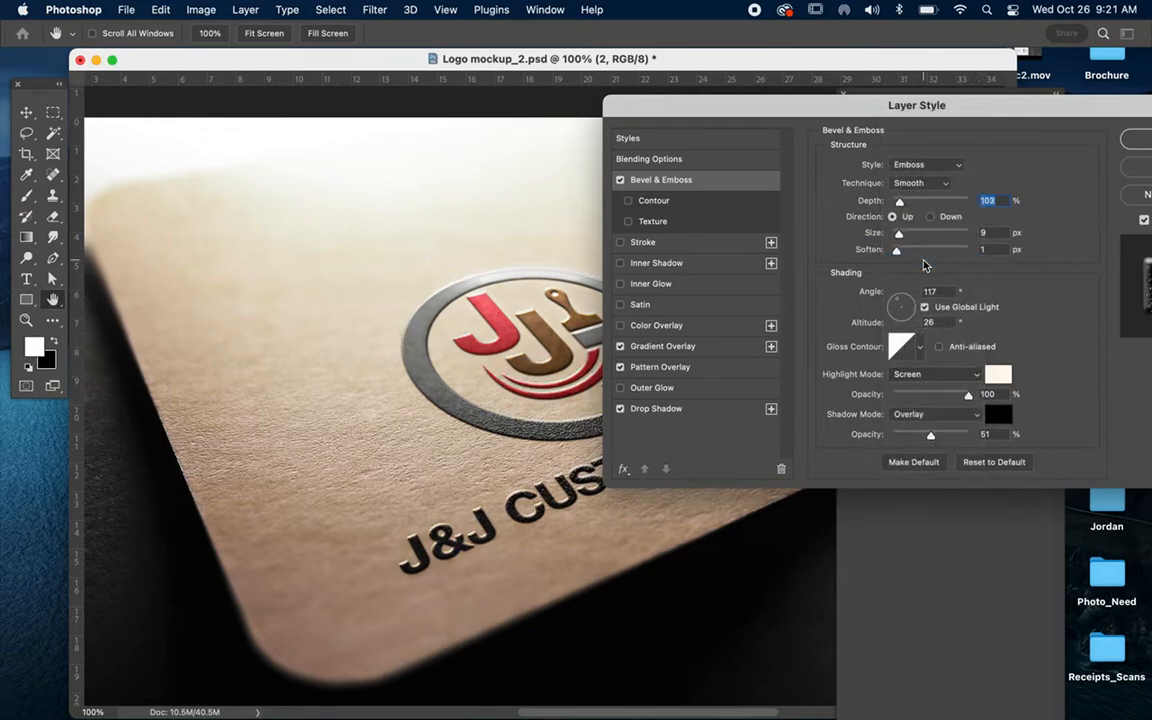
drag(968, 394, 963, 439)
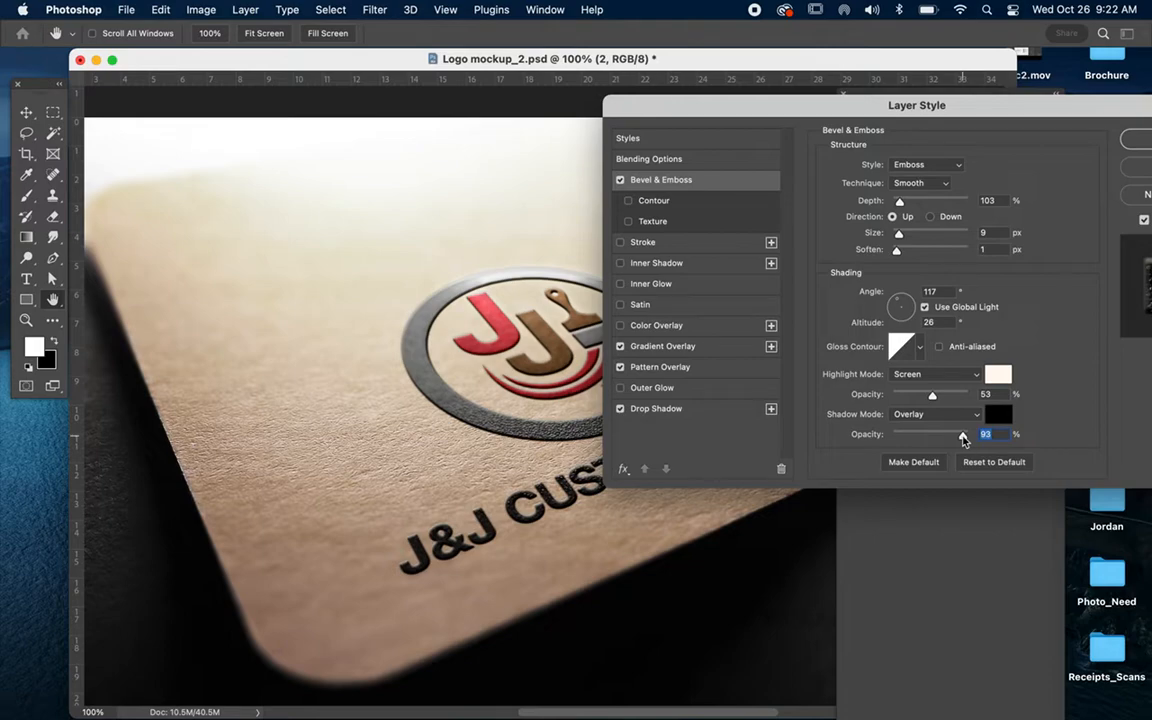
drag(946, 399, 920, 393)
drag(977, 106, 767, 134)
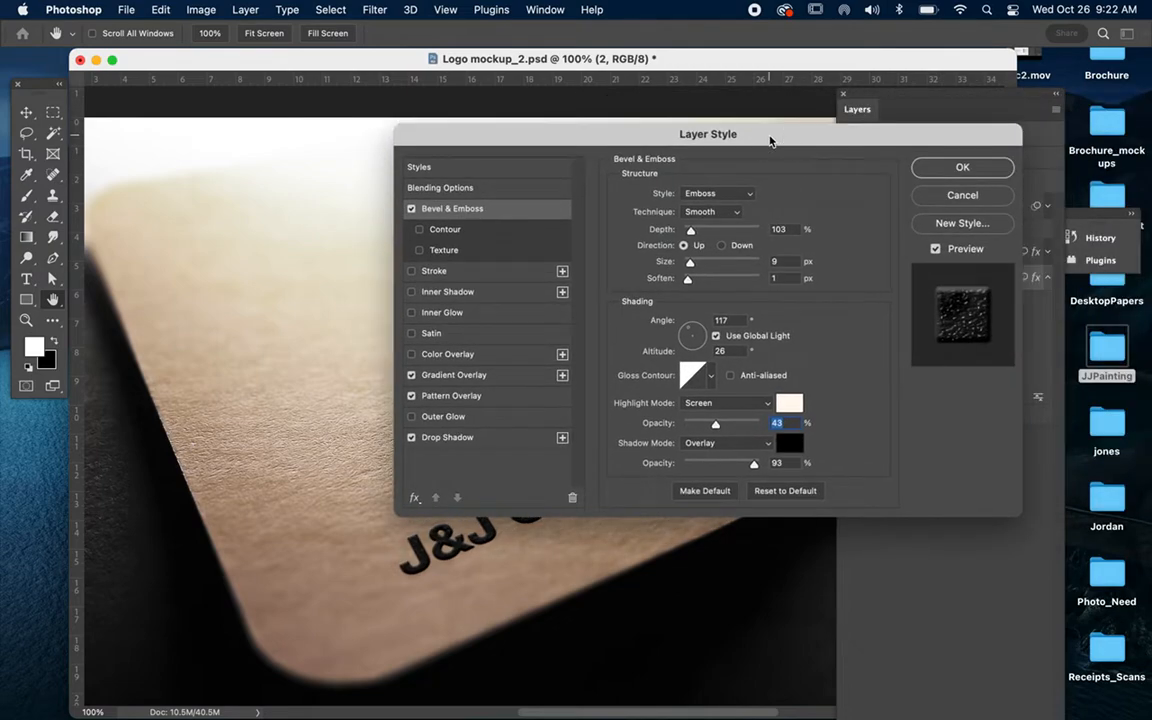
click(934, 170)
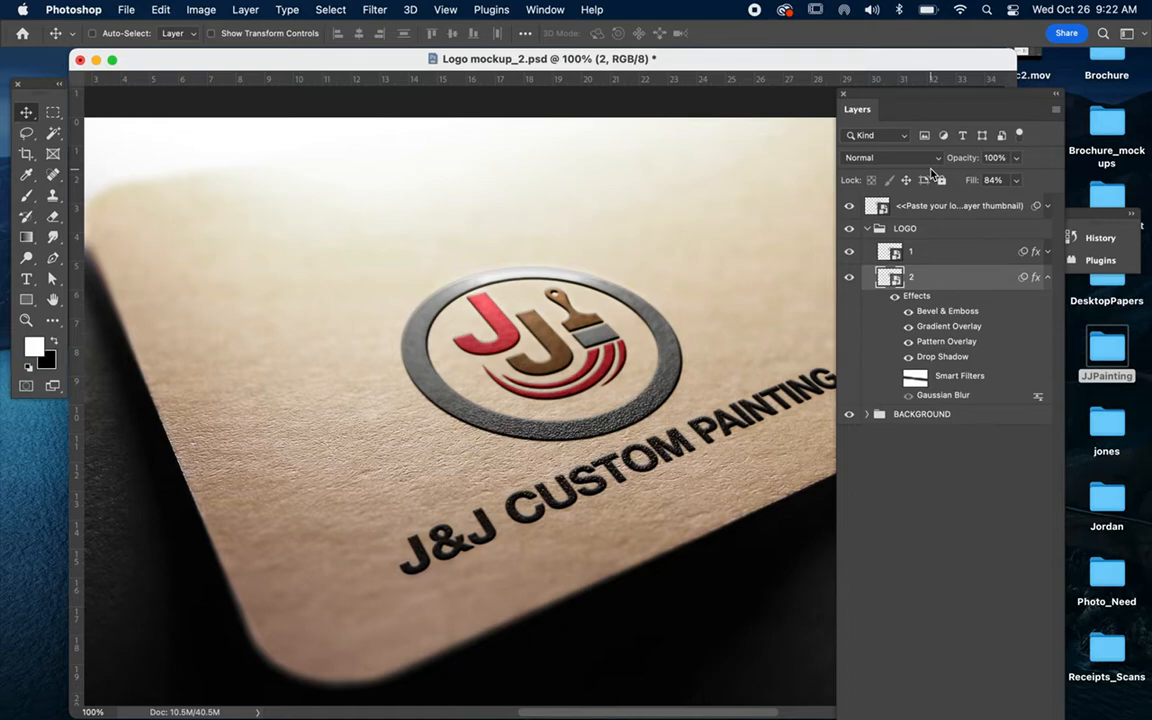
click(1047, 280)
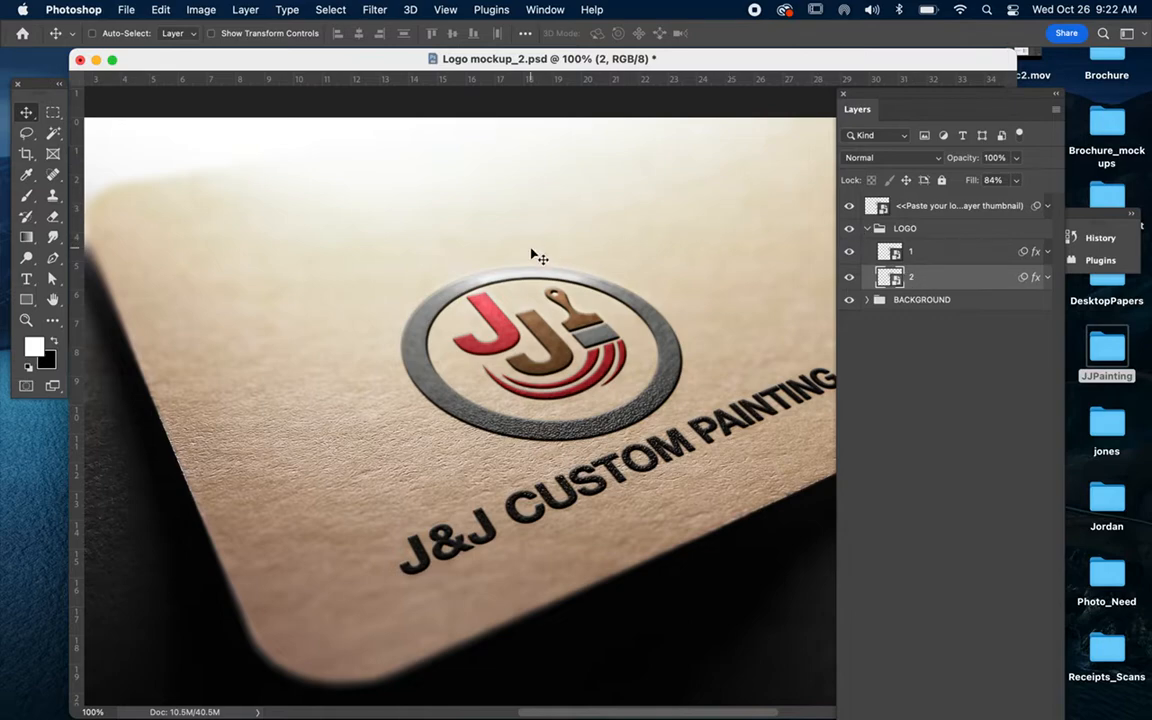
Save the layered mockup as JJmockup.psd in the JJPainting folder
click(126, 10)
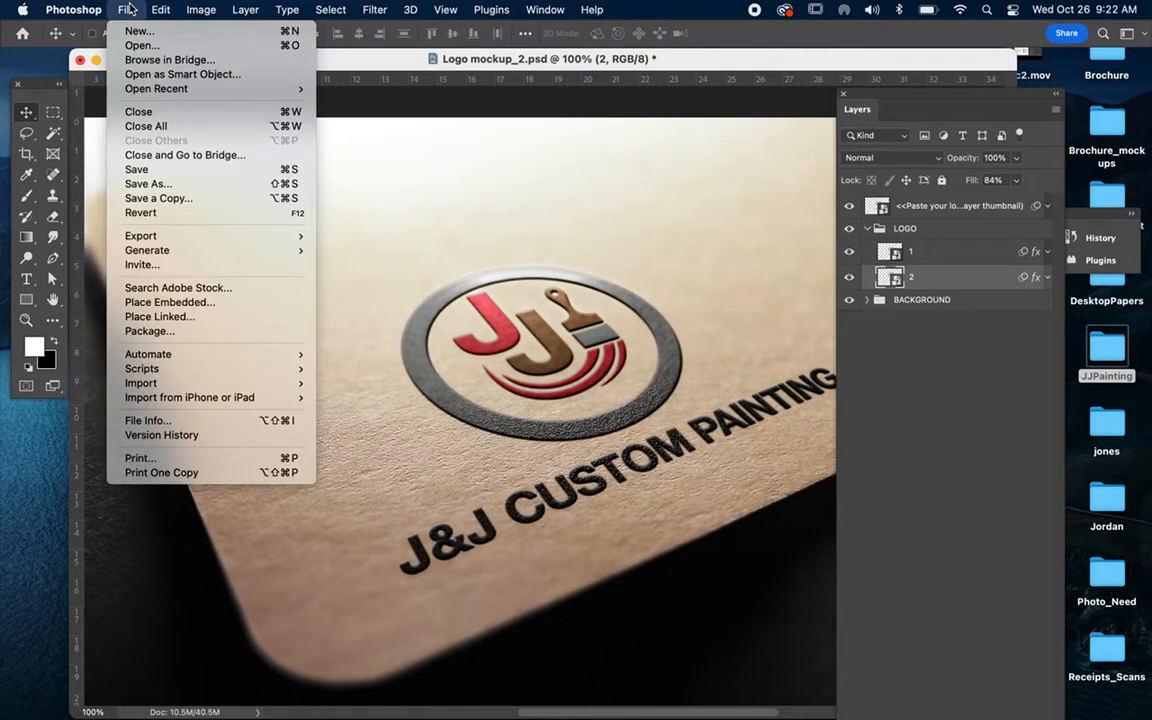
click(197, 185)
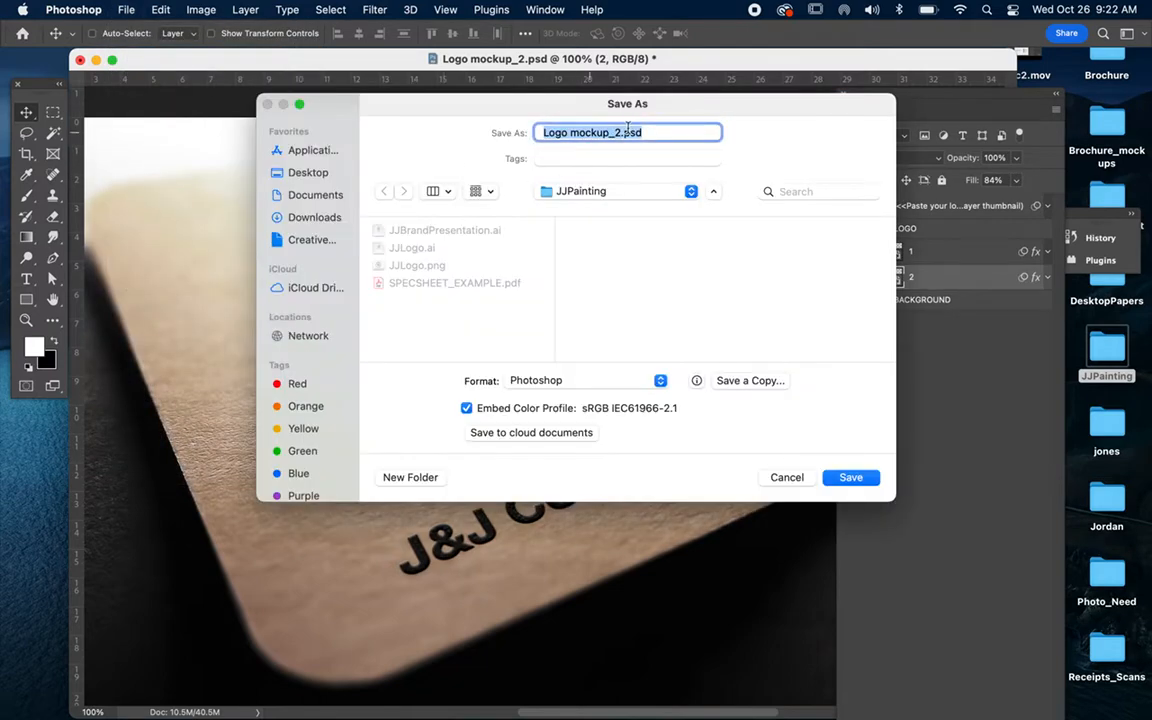
click(569, 131)
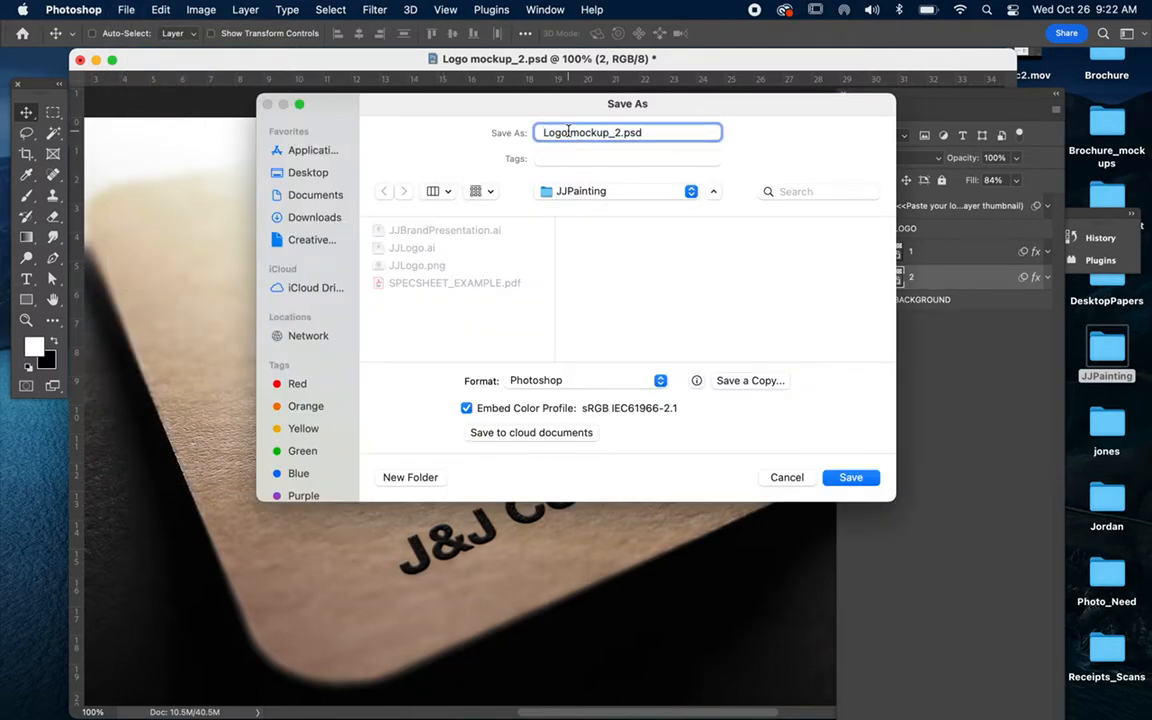
key(BackSpace)
key(BackSpace)
key(BackSpace)
key(BackSpace)
key(BackSpace)
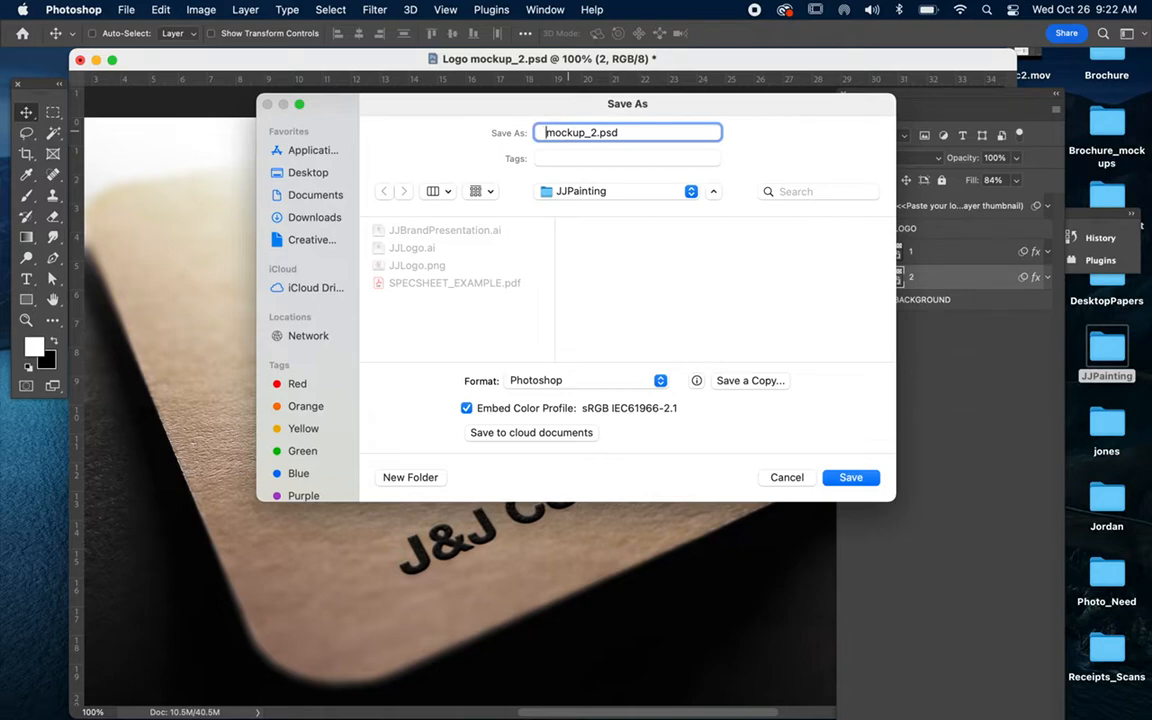
key(BackSpace)
text(JJ)
key(BackSpace)
key(BackSpace)
key(BackSpace)
key(BackSpace)
text(up)
click(850, 477)
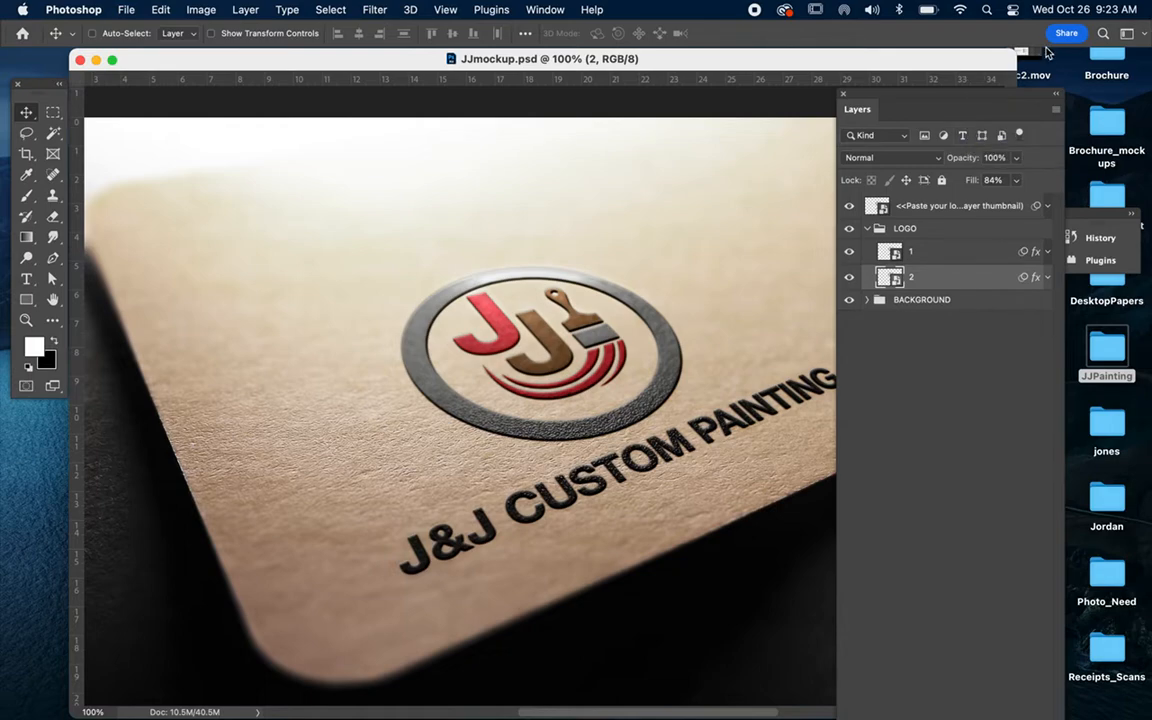
Flatten all layers of the mockup into a single background layer
drag(880, 93, 1052, 98)
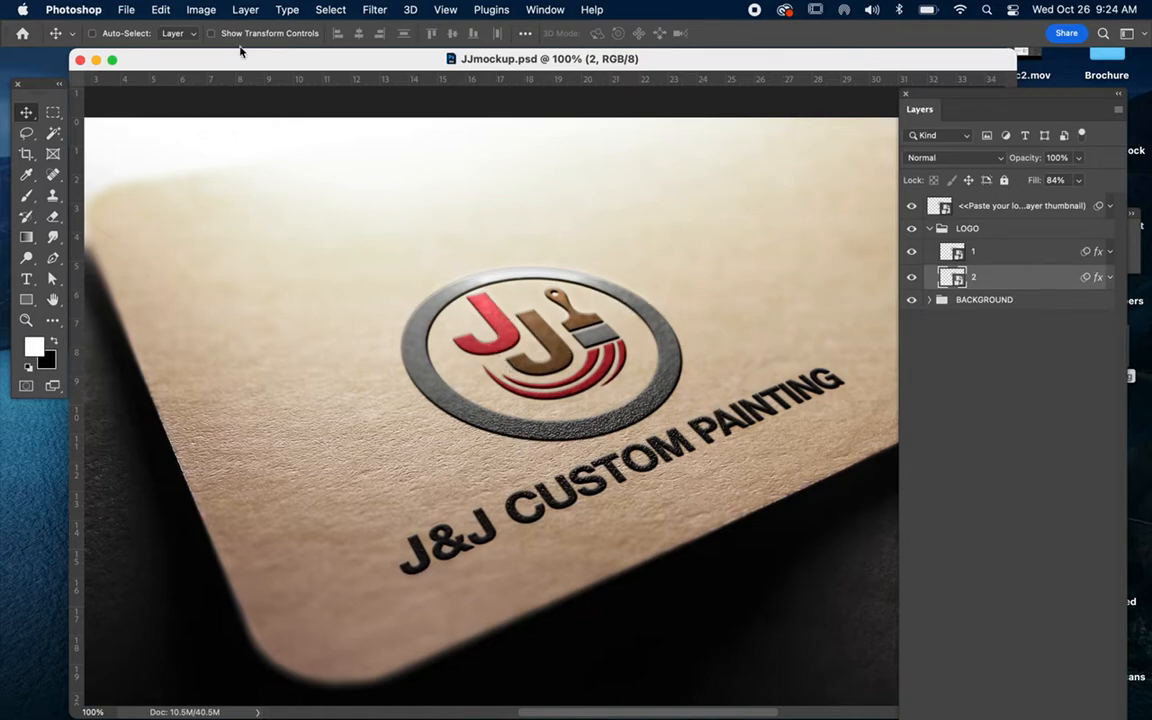
click(127, 8)
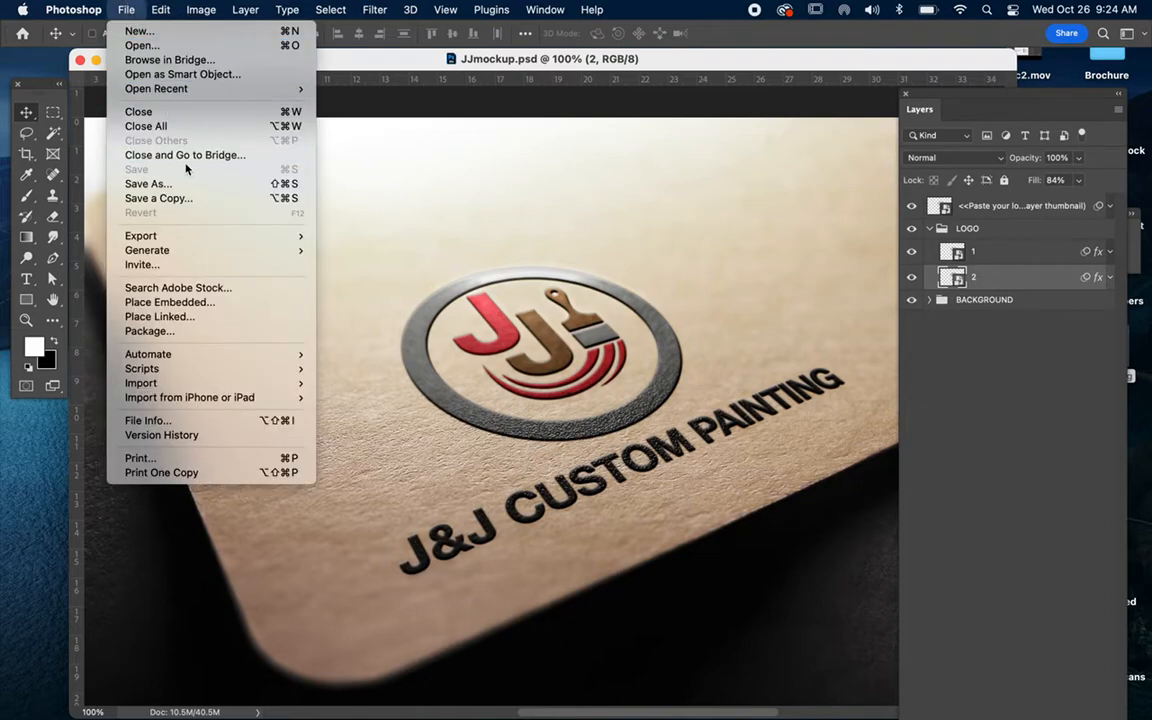
click(506, 131)
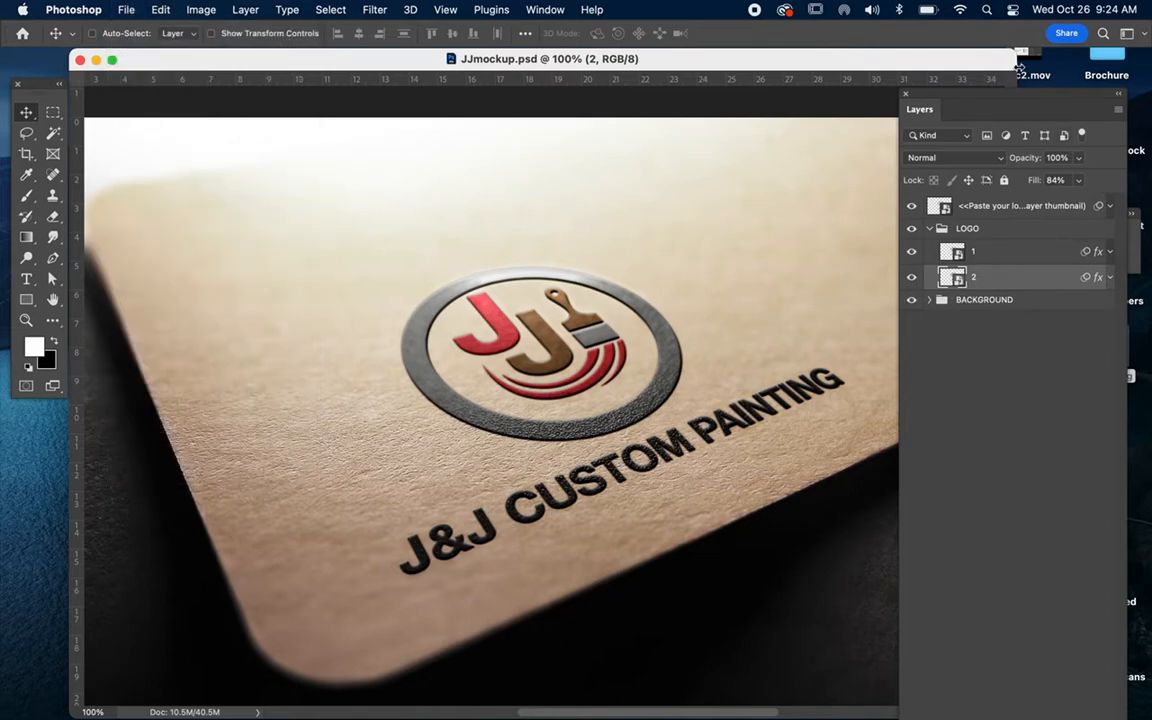
drag(906, 86, 816, 70)
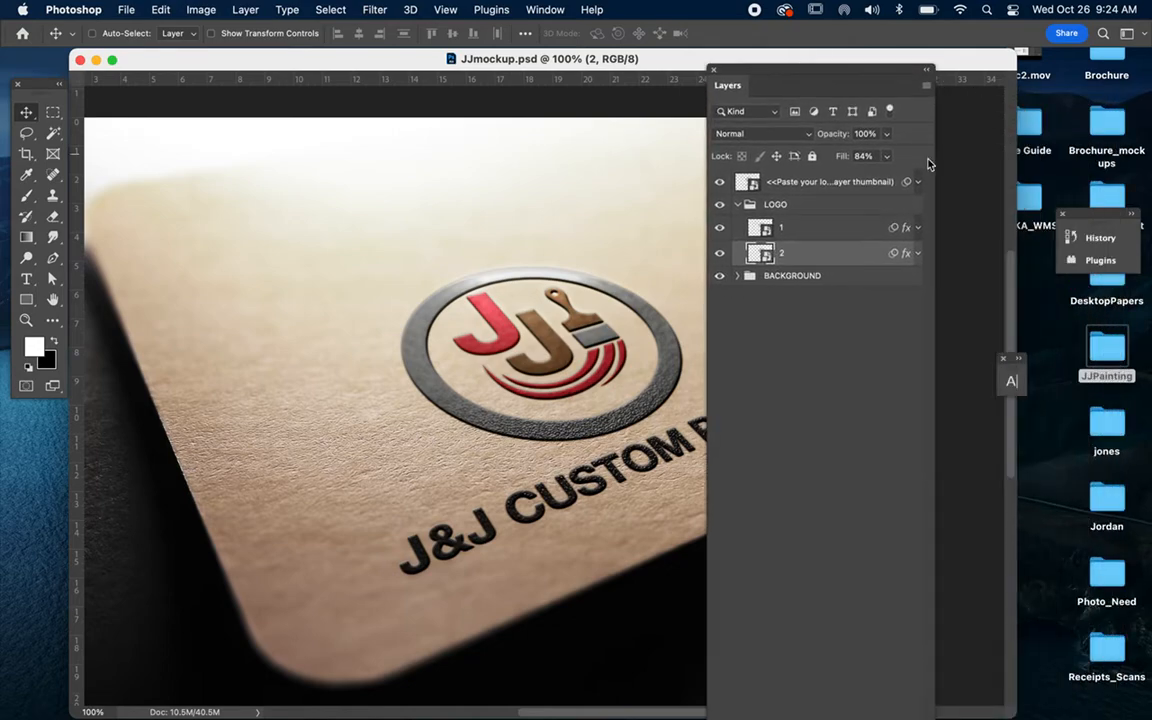
click(926, 86)
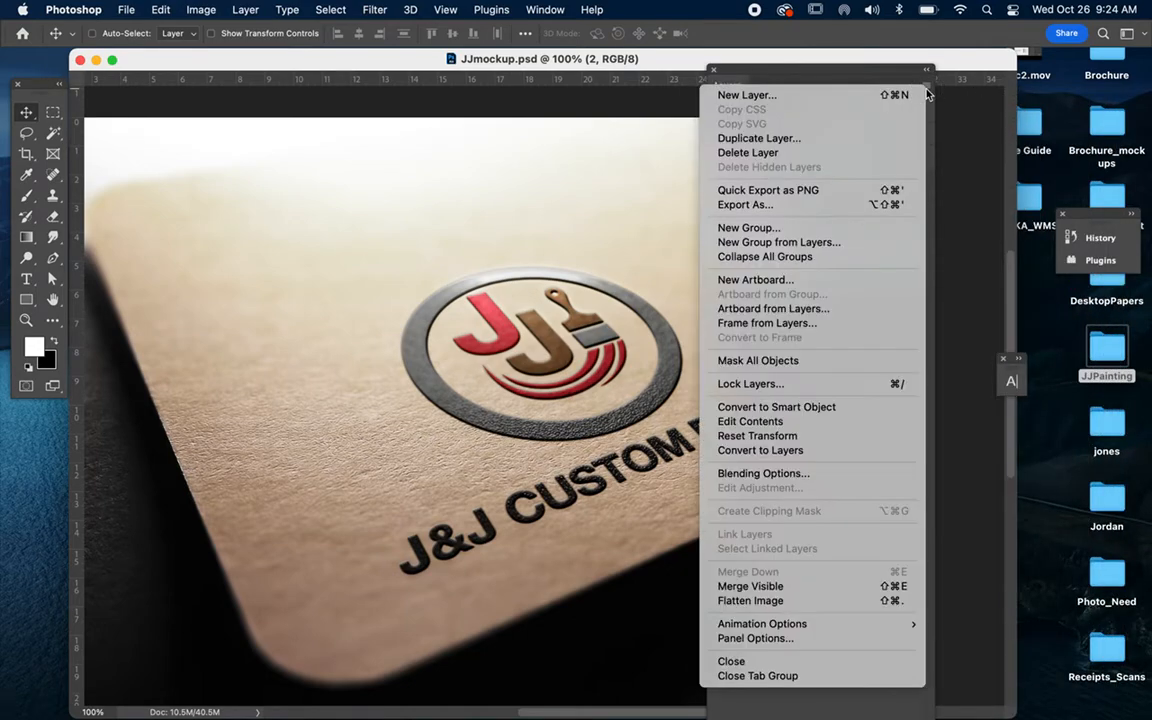
click(864, 601)
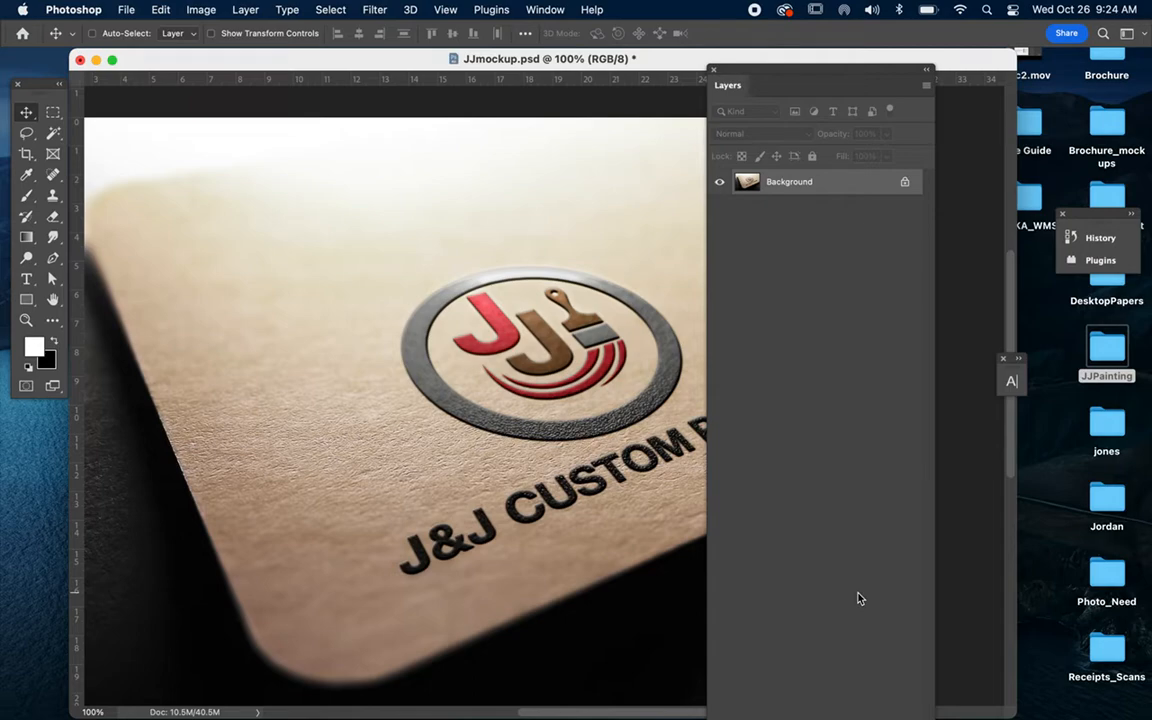
Save the flattened mockup in the JJPainting folder as the JPEG JJLogoFinal.jpg with Maximum quality 12 and the Baseline (Standard) format
click(127, 11)
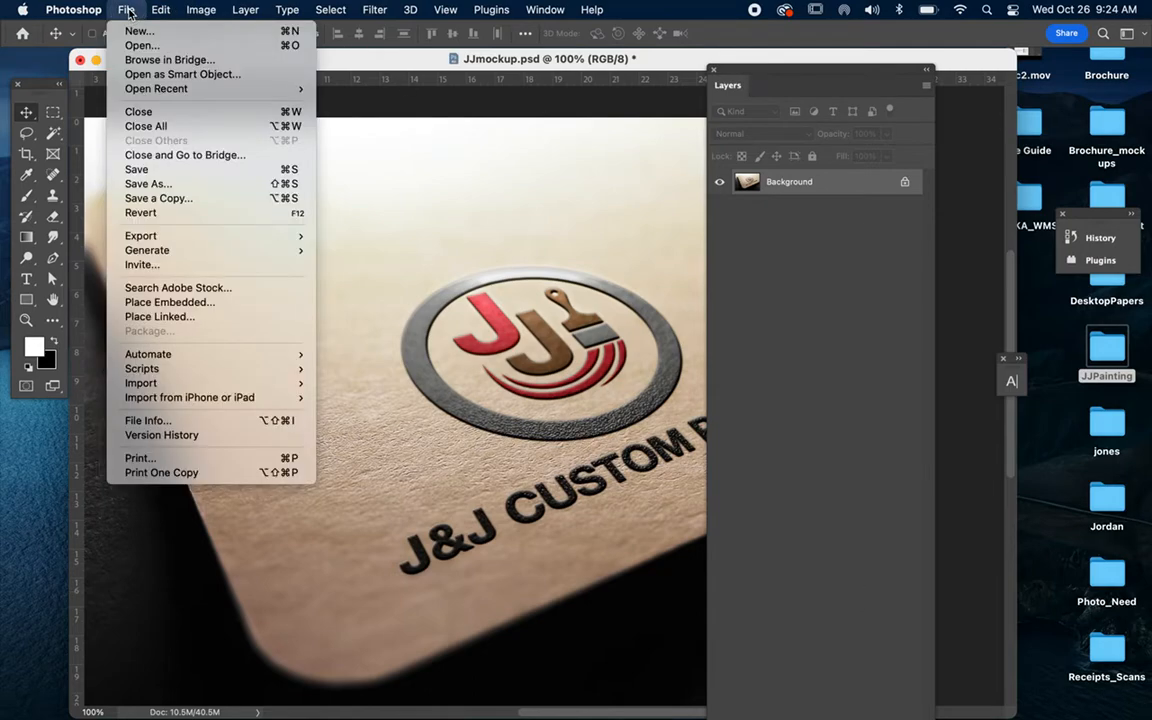
click(165, 186)
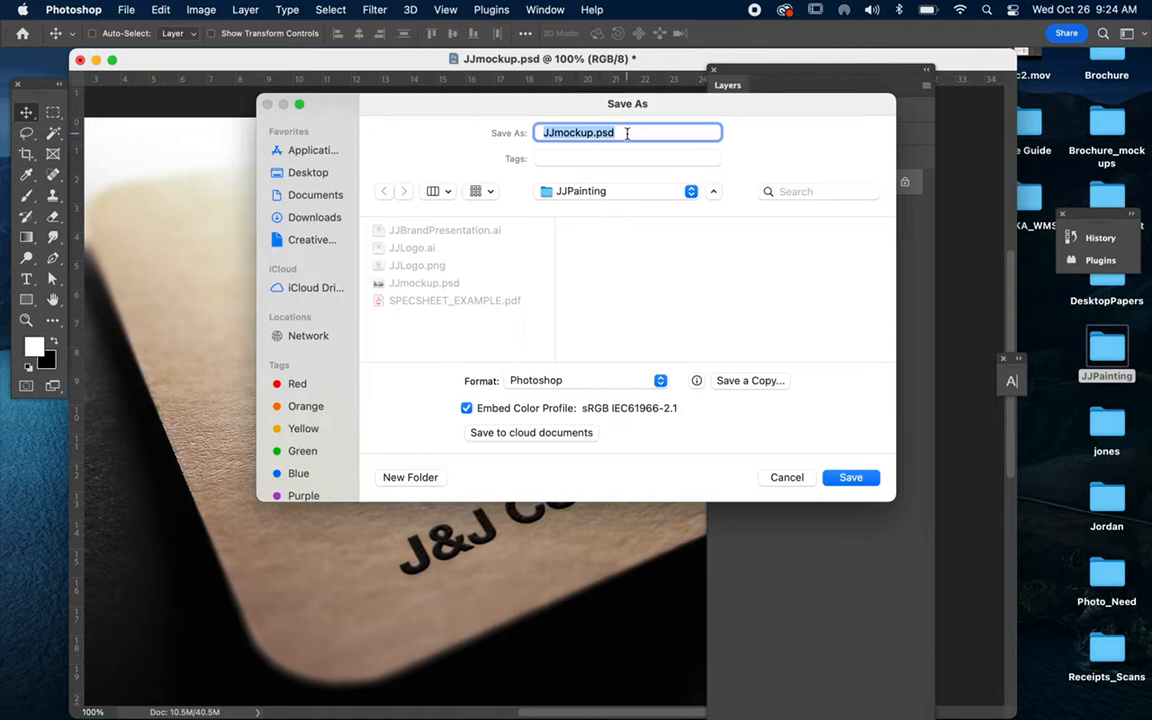
click(630, 380)
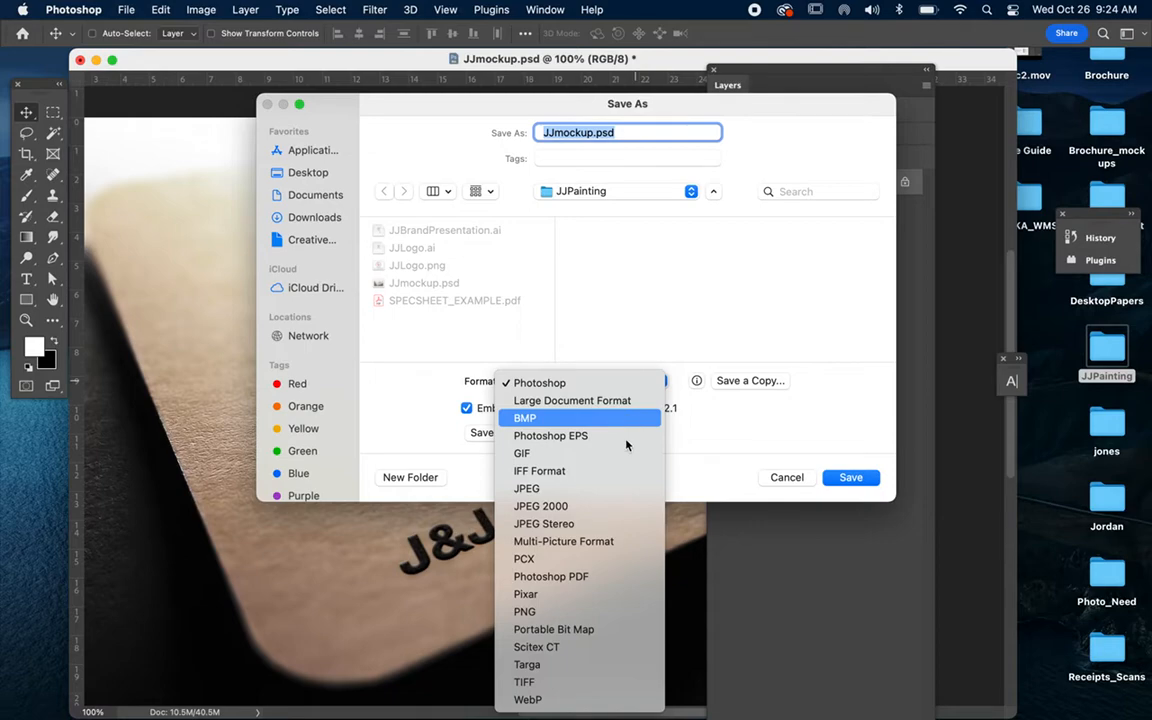
click(608, 490)
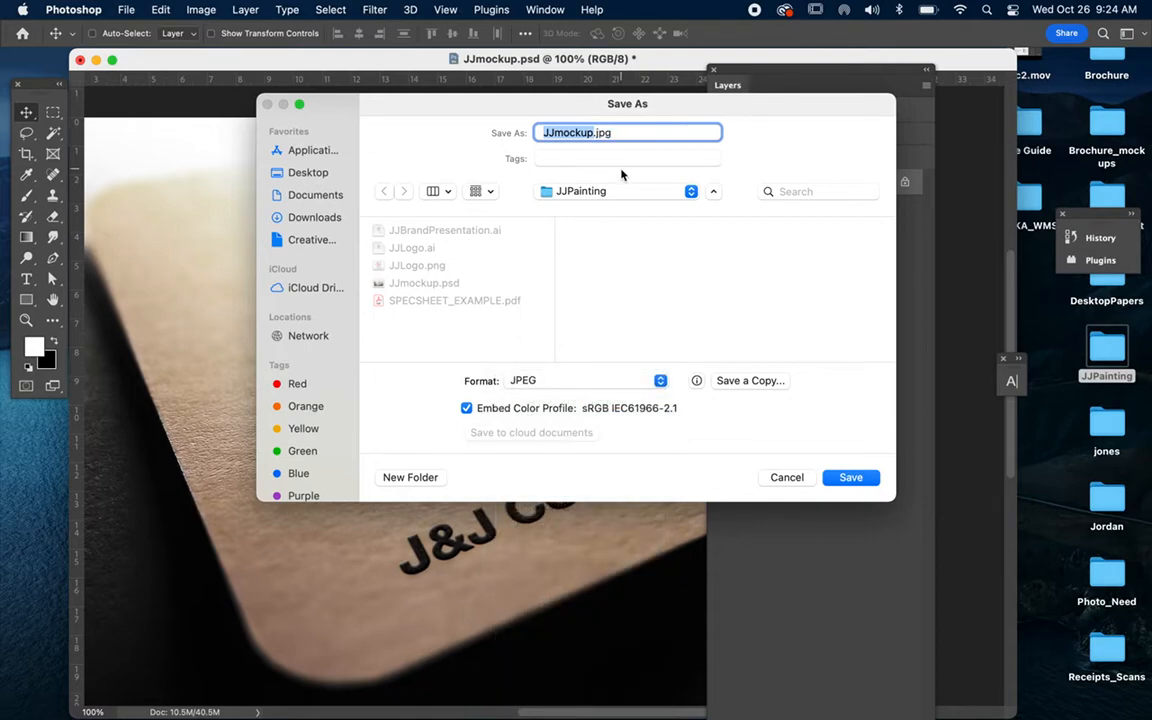
text(JJis)
key(BackSpace)
key(BackSpace)
text(LogoFinal)
key(Return)
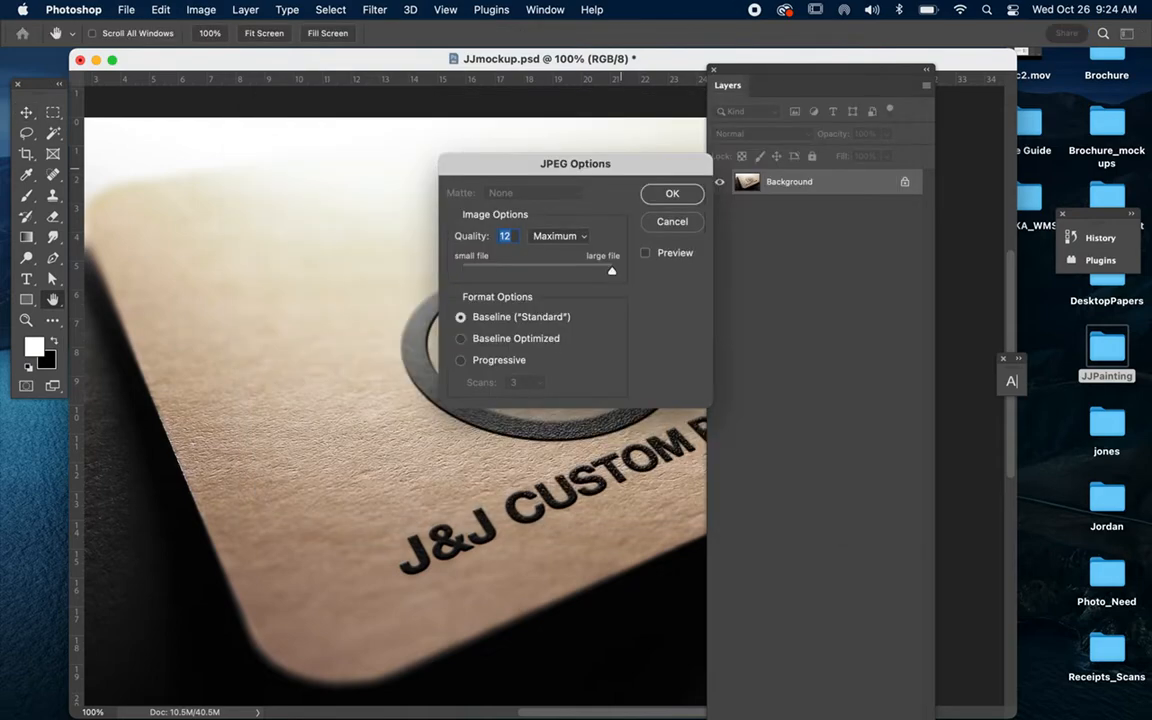
click(680, 194)
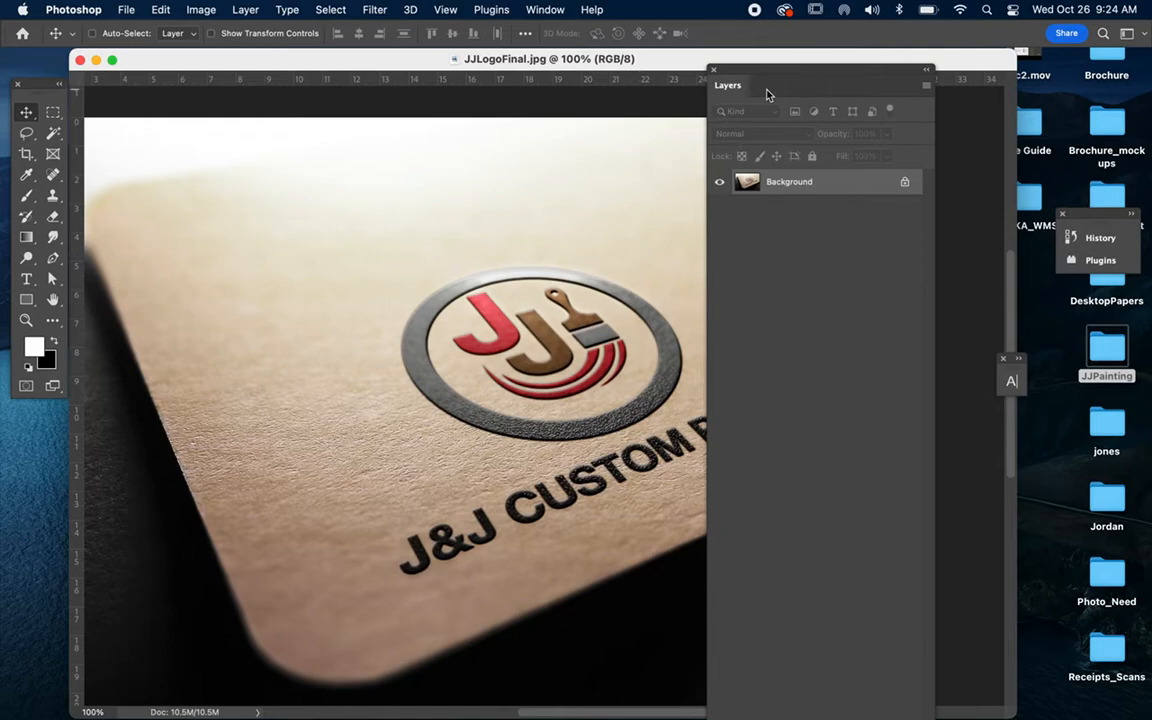
Close the saved JPEG document and enlarge the JJPainting folder window in Finder to show its files
drag(759, 76, 975, 130)
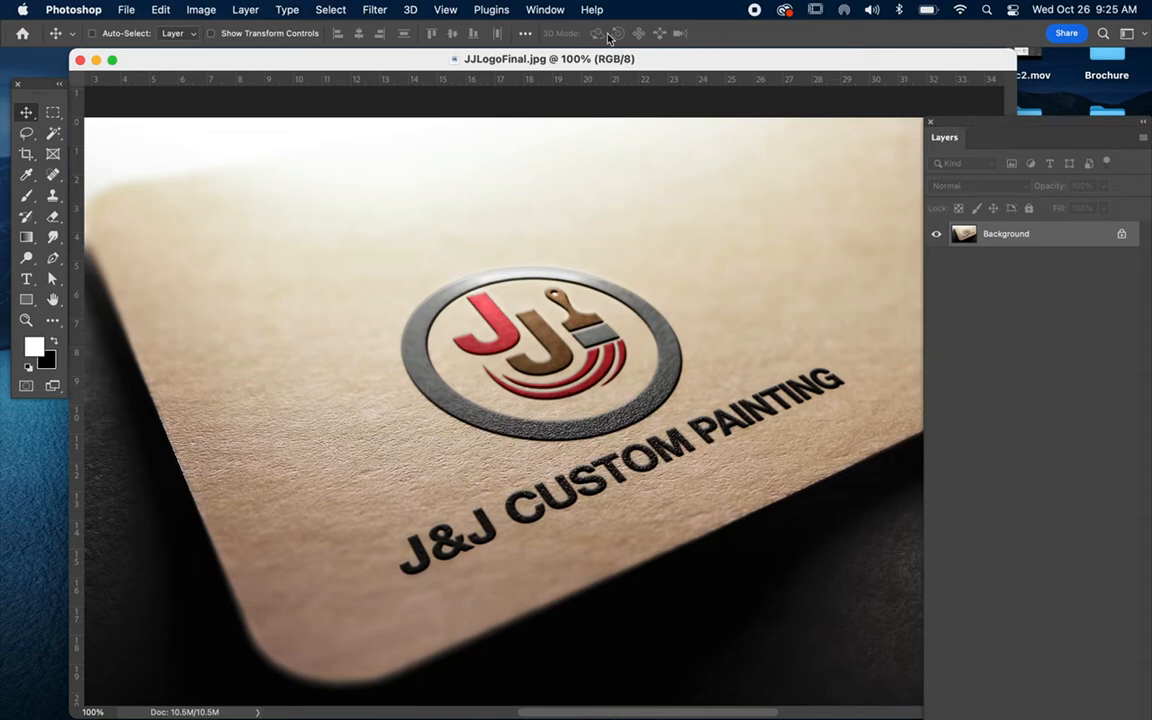
click(81, 61)
click(522, 258)
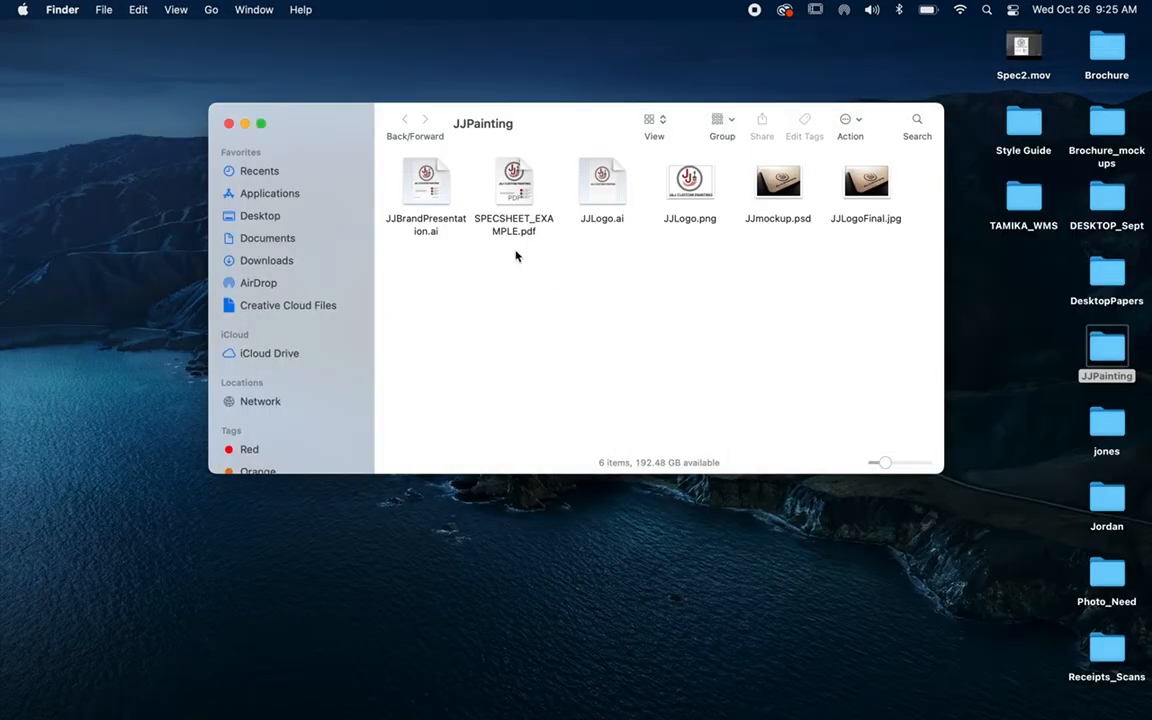
drag(577, 123, 507, 121)
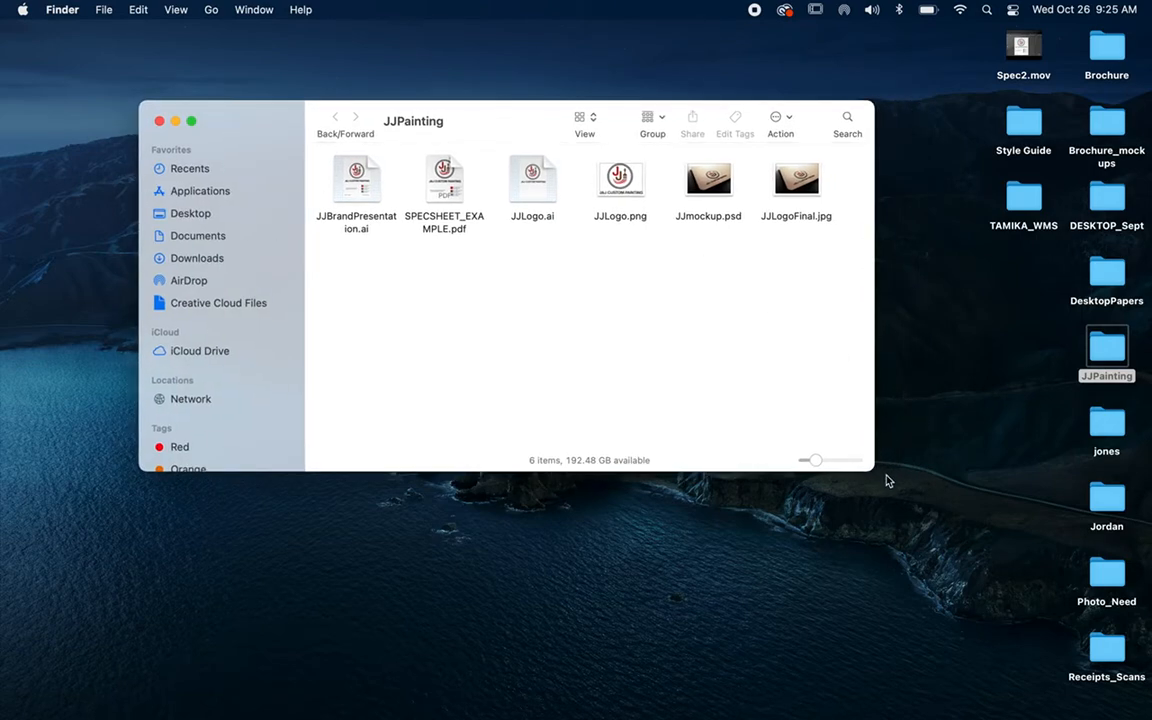
drag(870, 466, 1002, 557)
click(779, 265)
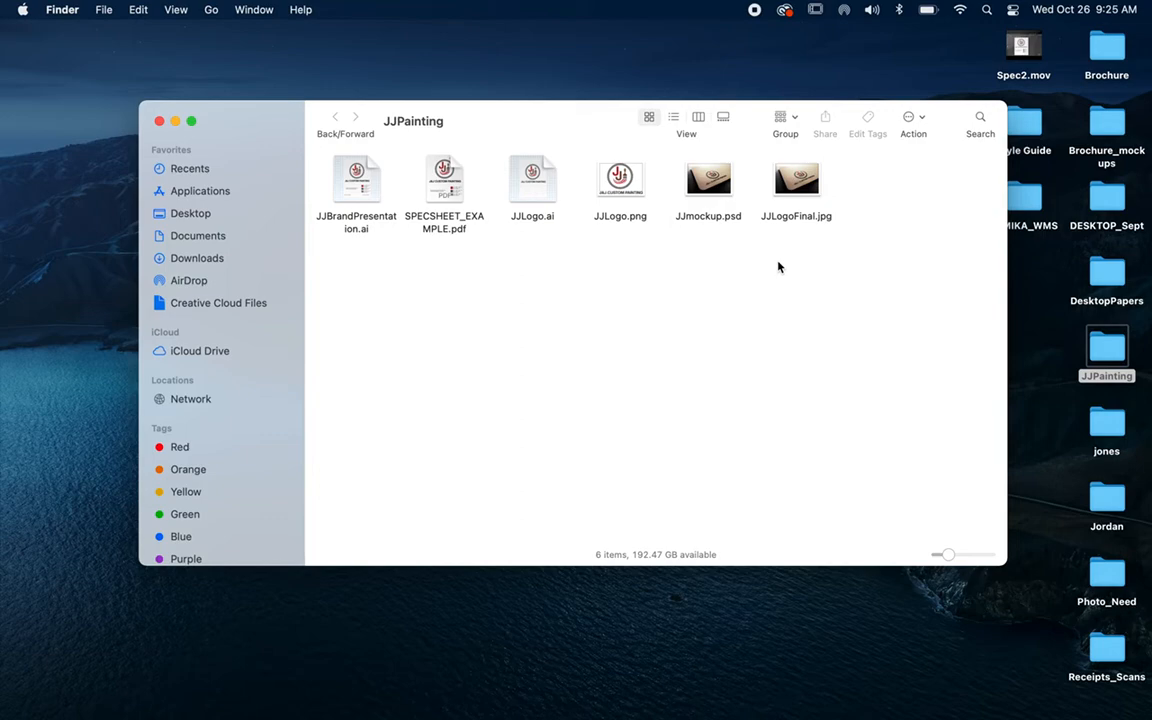